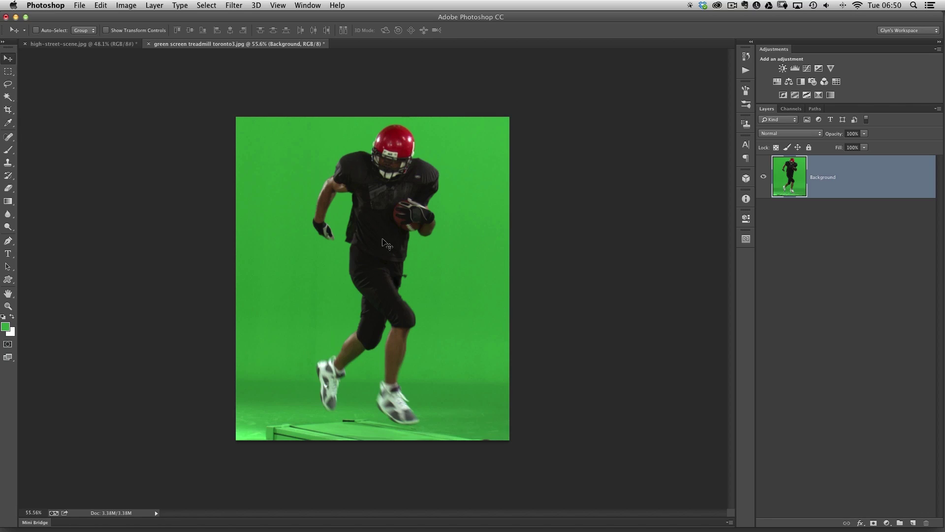
Compare the high street background photo with the green-screen footballer image.
{"action": "left_click", "coordinate": [93, 45]}
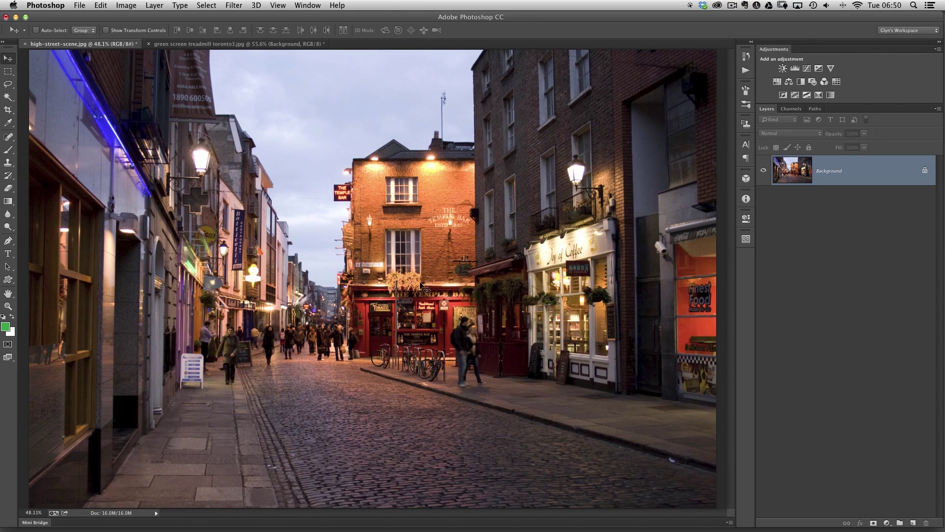
{"action": "left_click", "coordinate": [233, 46]}
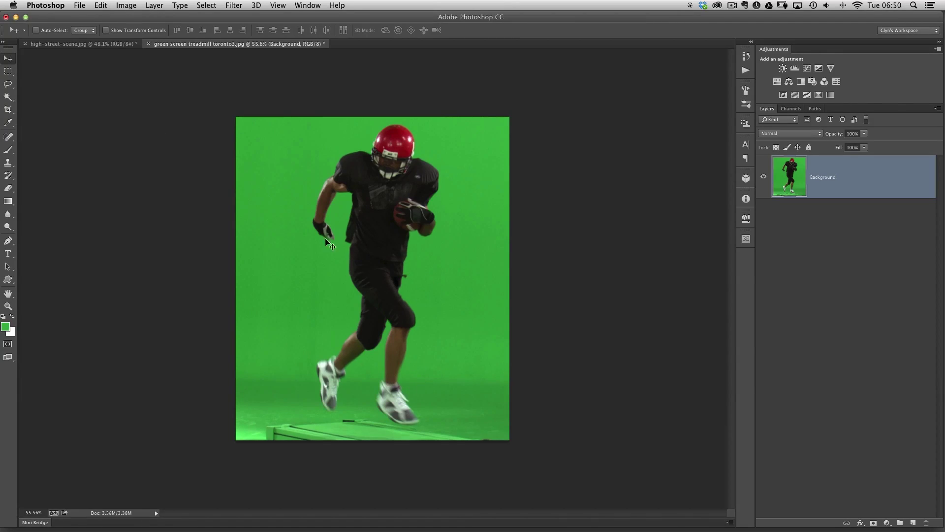
{"action": "left_click", "coordinate": [74, 44]}
{"action": "left_click", "coordinate": [217, 45]}
Start a Color Range selection of the green backdrop with Fuzziness raised to 67.
{"action": "left_click", "coordinate": [205, 6]}
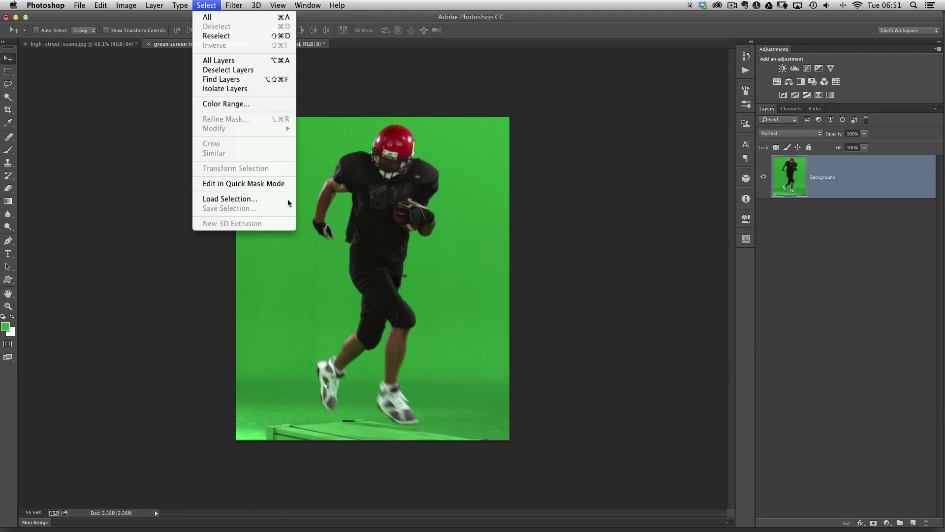
{"action": "left_click", "coordinate": [226, 105]}
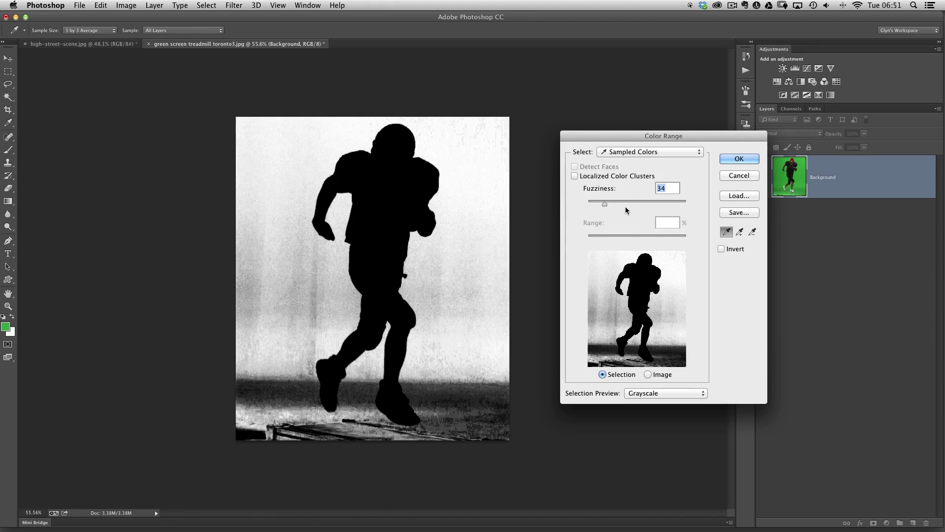
{"action": "left_click_drag", "start_coordinate": [605, 203], "coordinate": [620, 203]}
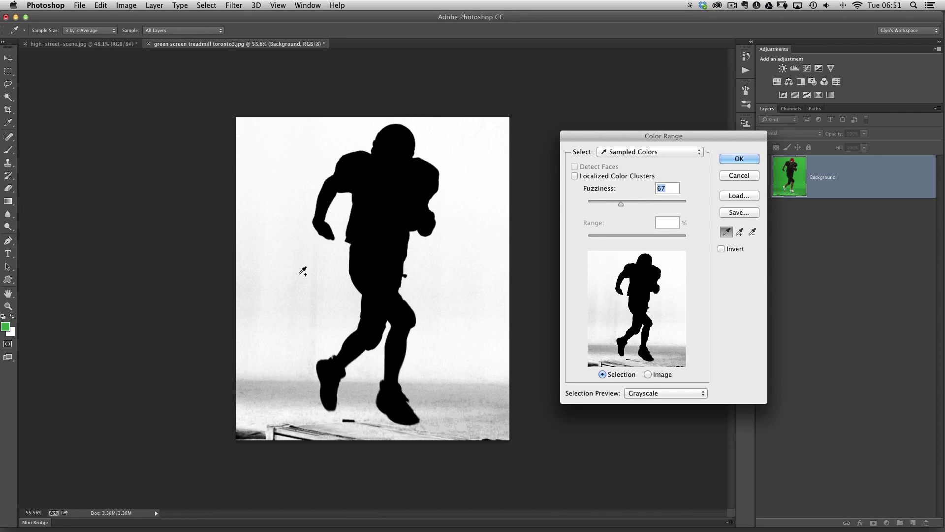
Add more green backdrop, the treadmill, the light floor and the bottom floor strip to the sample.
{"action": "left_click", "coordinate": [330, 289], "text": "shift"}
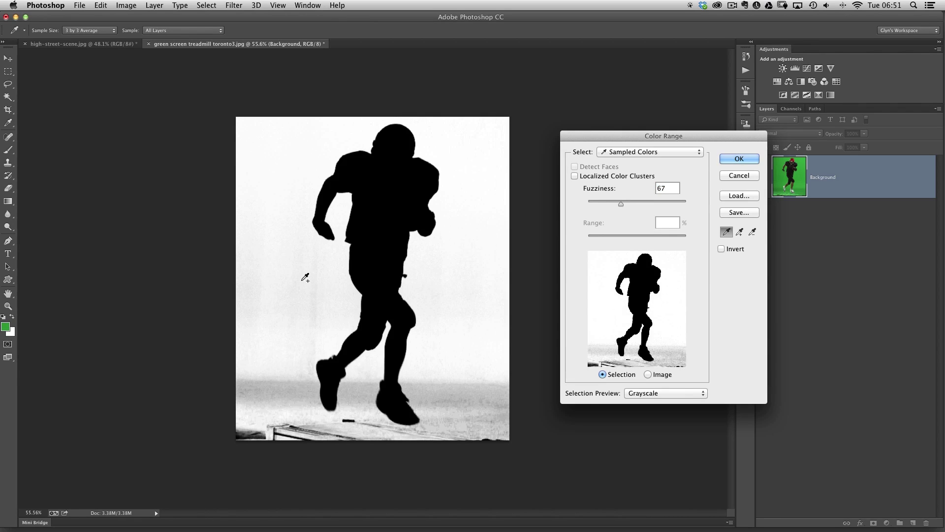
{"action": "left_click", "coordinate": [452, 308], "text": "shift"}
{"action": "left_click", "coordinate": [458, 395], "text": "shift"}
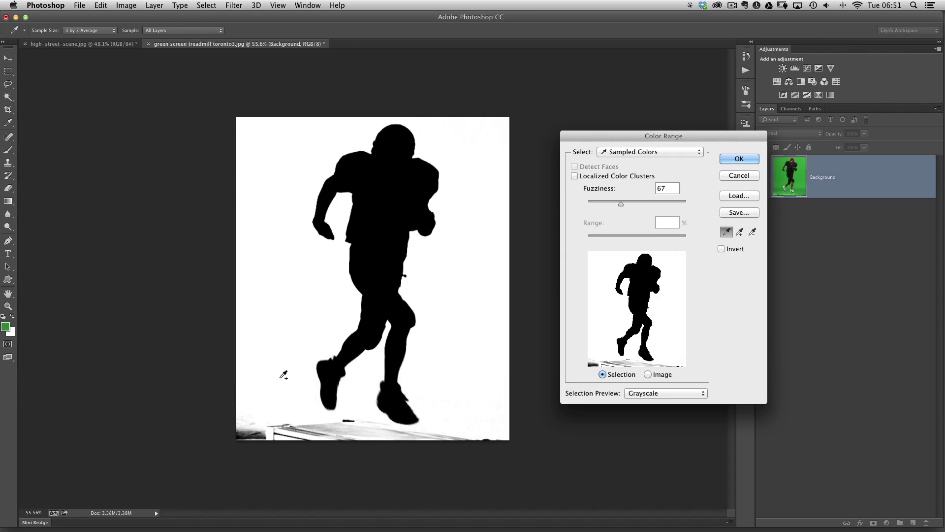
{"action": "left_click", "coordinate": [253, 419], "text": "shift"}
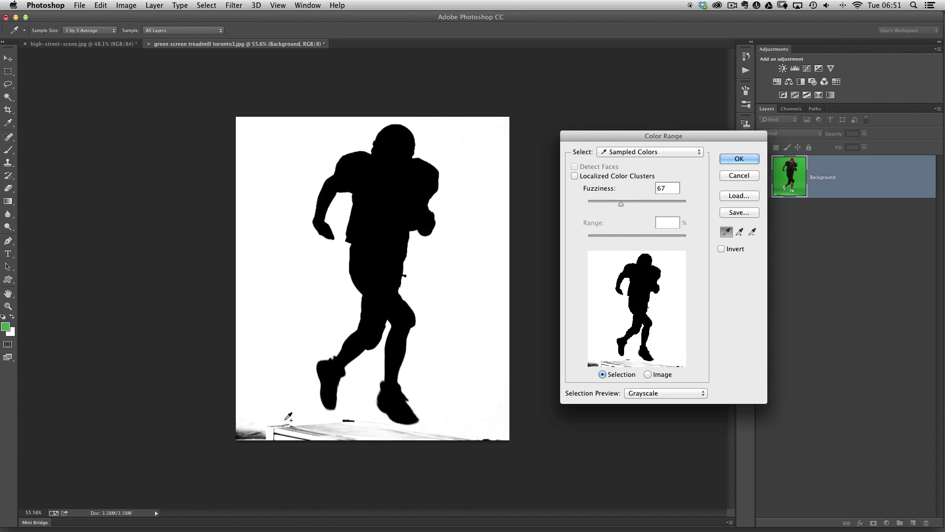
{"action": "left_click", "coordinate": [330, 424], "text": "shift"}
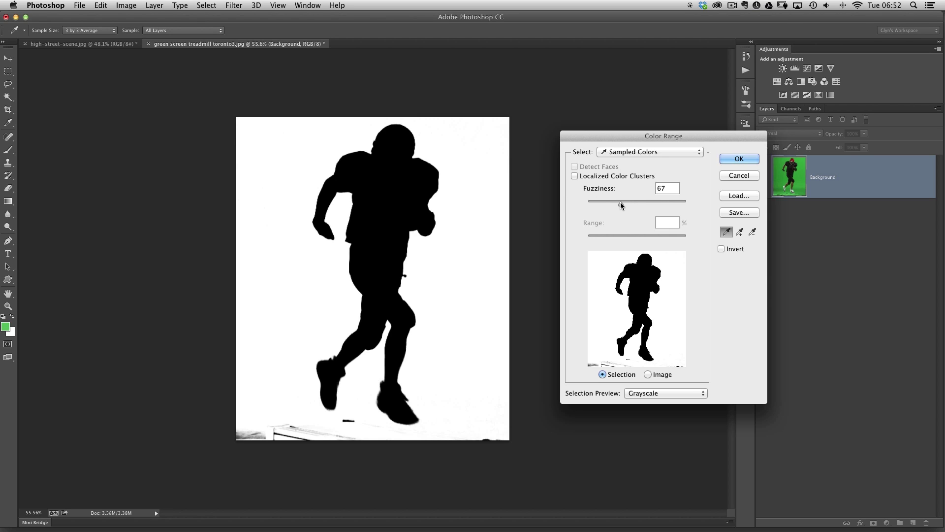
Fine-tune Fuzziness, add the grey areas near the feet, and confirm the selection.
{"action": "left_click_drag", "start_coordinate": [620, 202], "coordinate": [628, 201]}
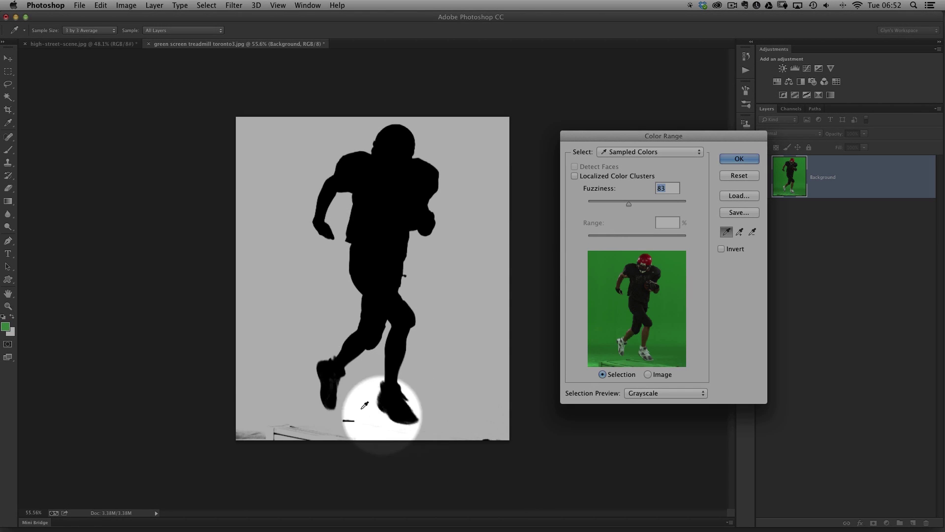
{"action": "left_click", "coordinate": [359, 397], "text": "shift"}
{"action": "left_click_drag", "start_coordinate": [627, 203], "coordinate": [616, 202]}
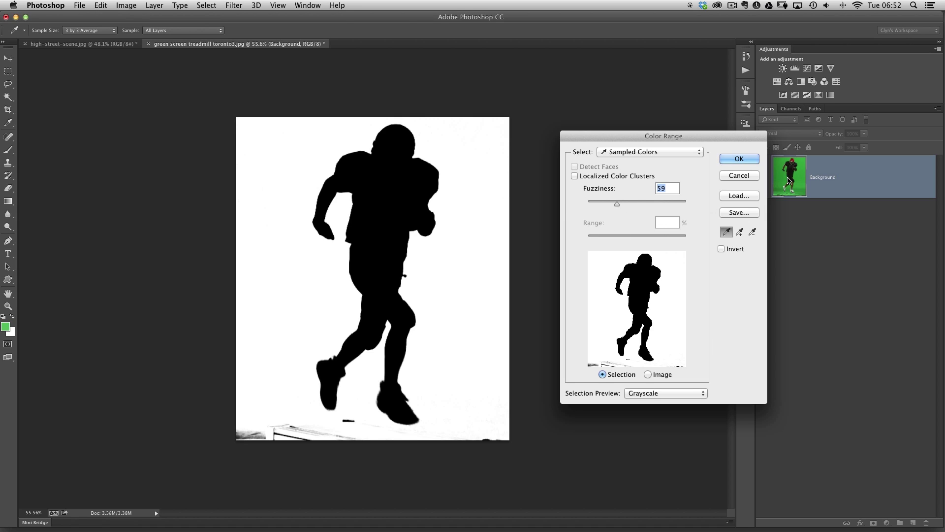
{"action": "left_click", "coordinate": [738, 158]}
{"action": "key", "text": "v"}
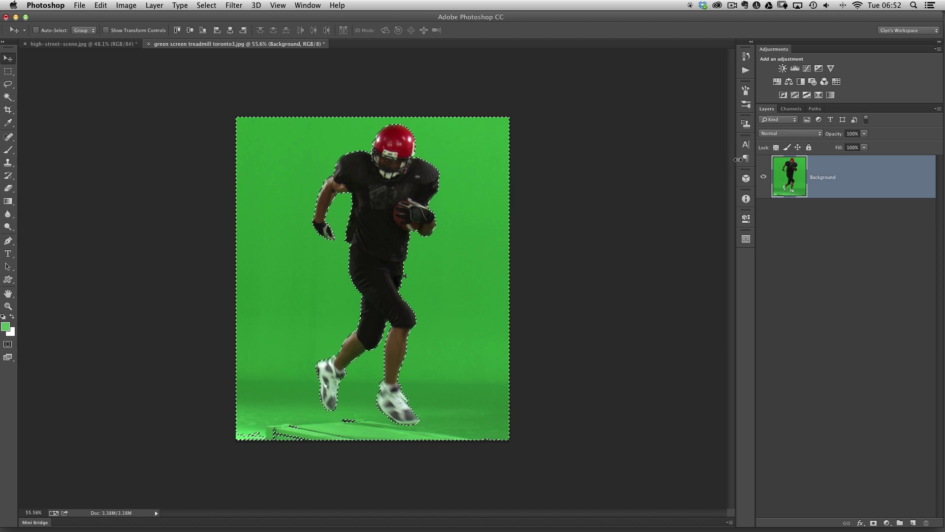
Add a layer mask from the selection to hide the green backdrop.
{"action": "left_click", "coordinate": [873, 524]}
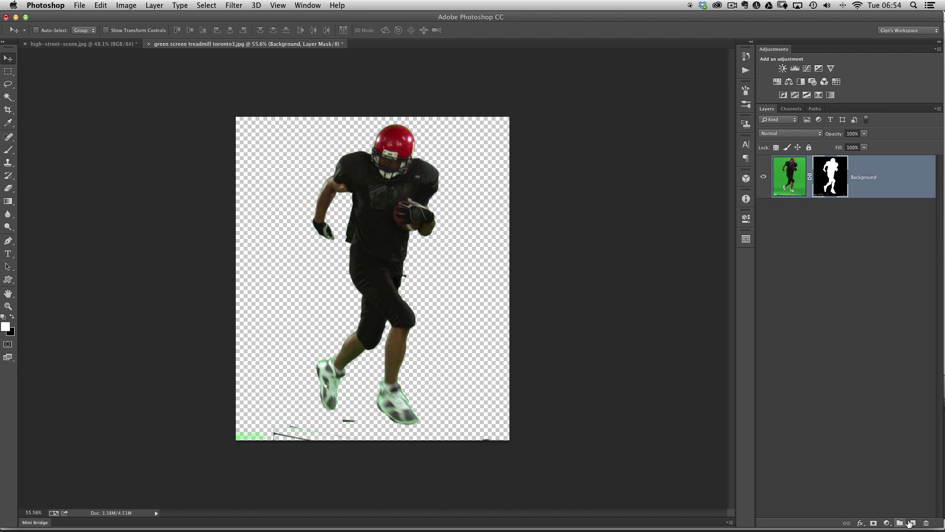
Put a 50% grey Layer 1 under the footballer, then reselect his layer and zoom to the feet.
{"action": "left_click", "coordinate": [912, 523], "text": "super"}
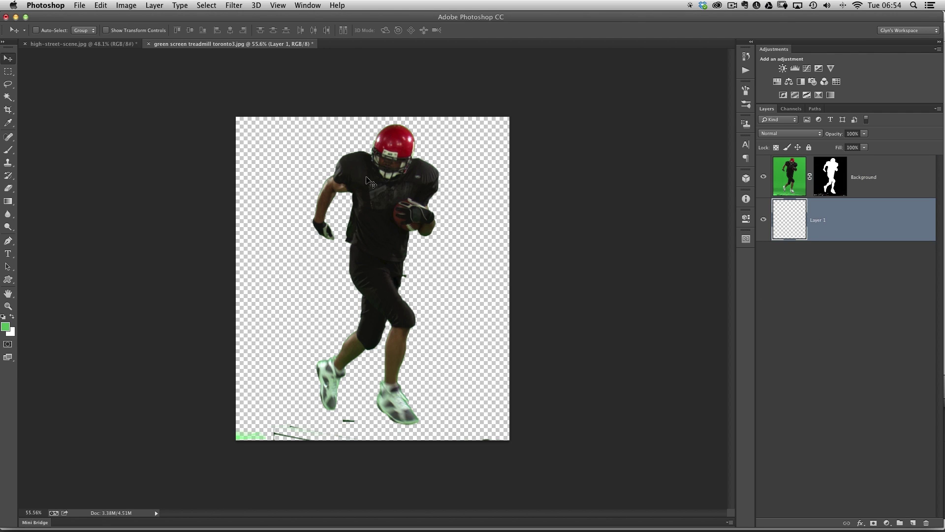
{"action": "left_click", "coordinate": [100, 6]}
{"action": "left_click", "coordinate": [128, 152]}
{"action": "left_click", "coordinate": [659, 188]}
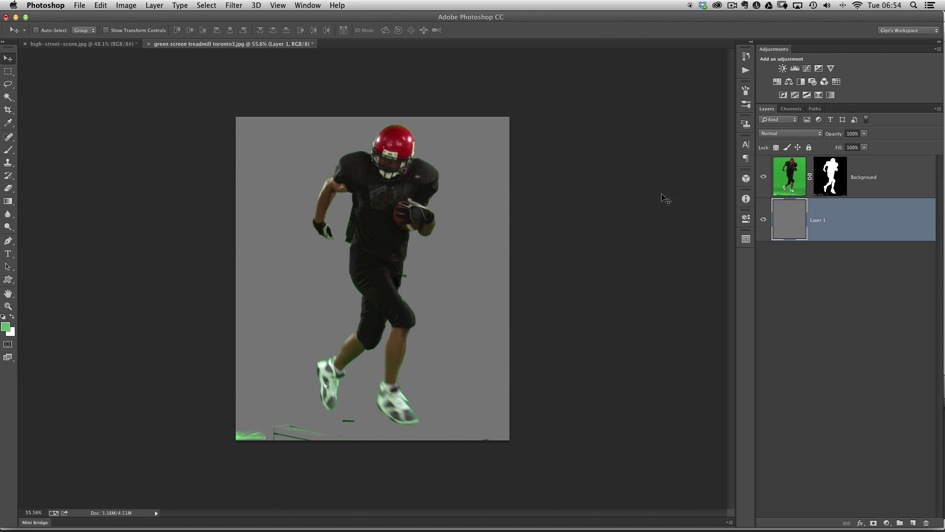
{"action": "left_click", "coordinate": [798, 177]}
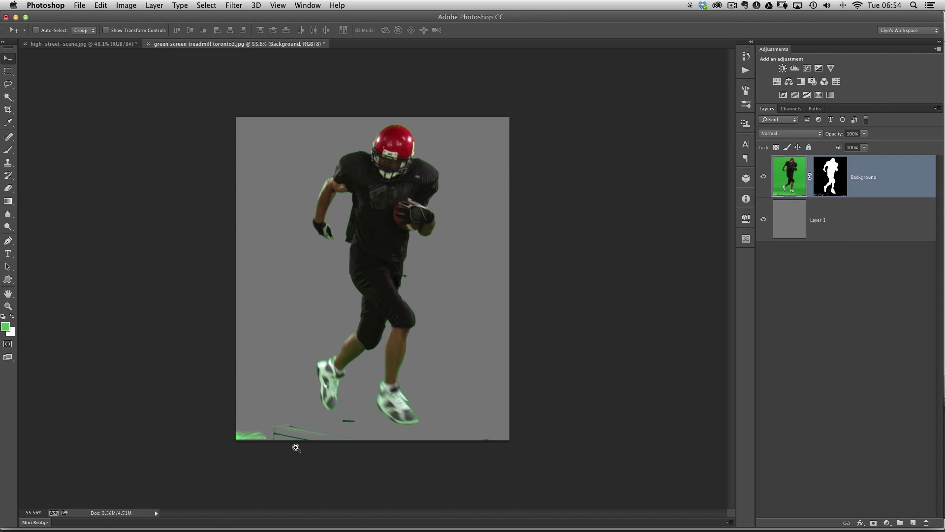
{"action": "left_click_drag", "start_coordinate": [293, 444], "coordinate": [312, 443]}
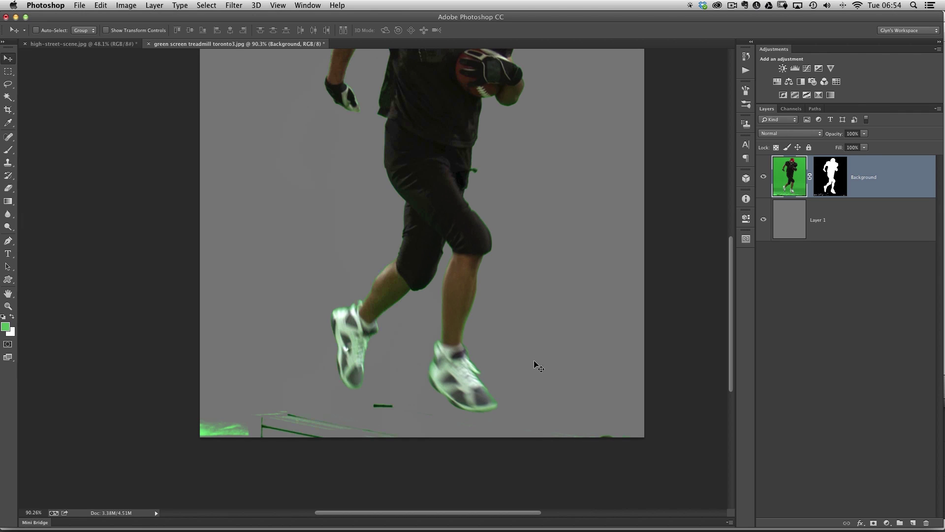
Paint out the stray floor bits on the footballer's mask with a black brush.
{"action": "left_click", "coordinate": [830, 177]}
{"action": "key", "text": "b"}
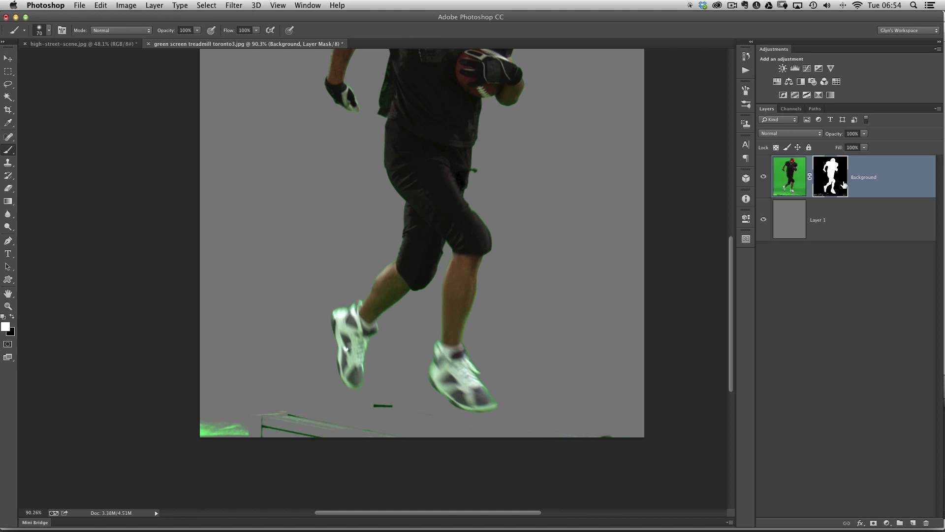
{"action": "left_click", "coordinate": [13, 316]}
{"action": "left_click", "coordinate": [61, 31]}
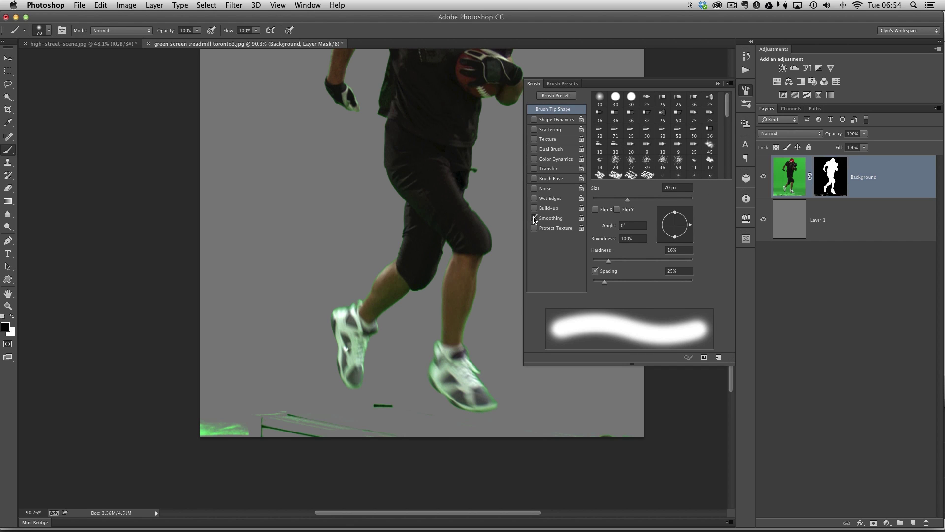
{"action": "left_click", "coordinate": [746, 90]}
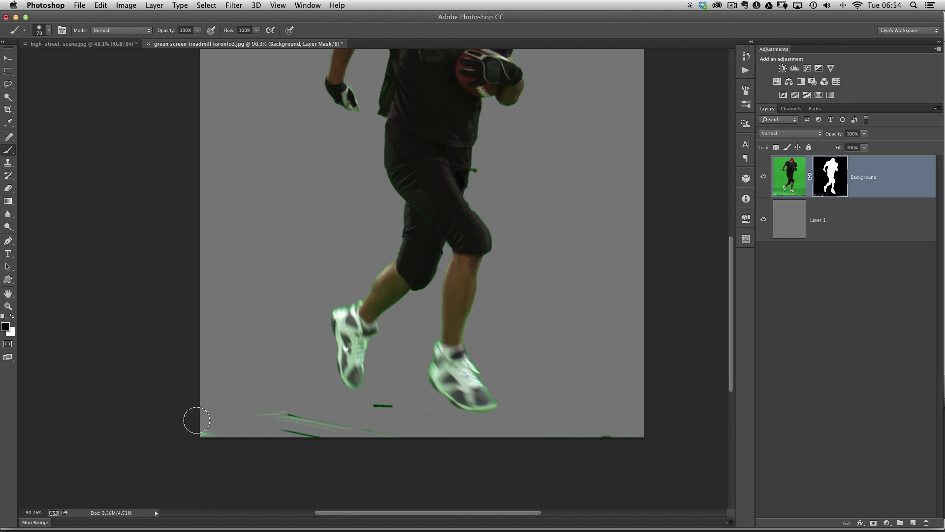
{"action": "left_click_drag", "start_coordinate": [388, 428], "coordinate": [377, 407]}
{"action": "scroll", "coordinate": [514, 321], "scroll_direction": "down", "scroll_amount": 3}
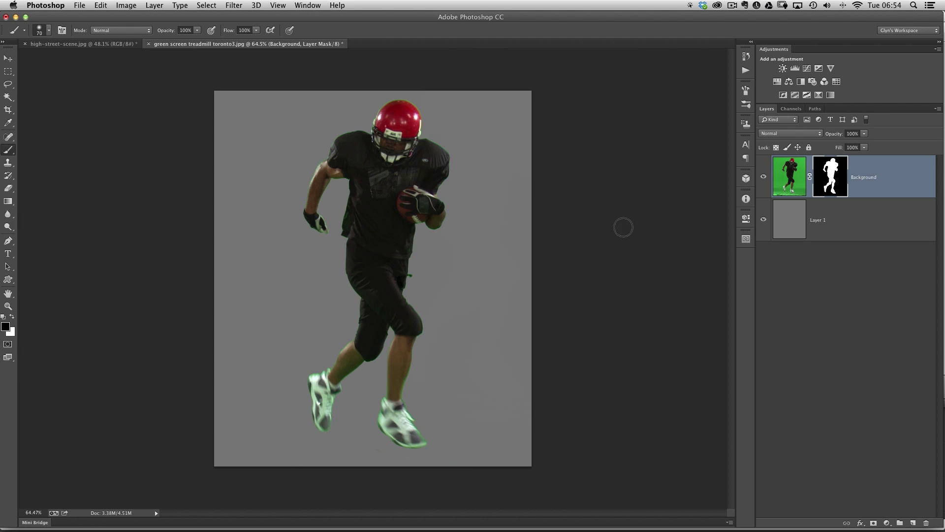
Target the footballer photo layer and inspect the right ankle, helmet and torso.
{"action": "left_click", "coordinate": [790, 183]}
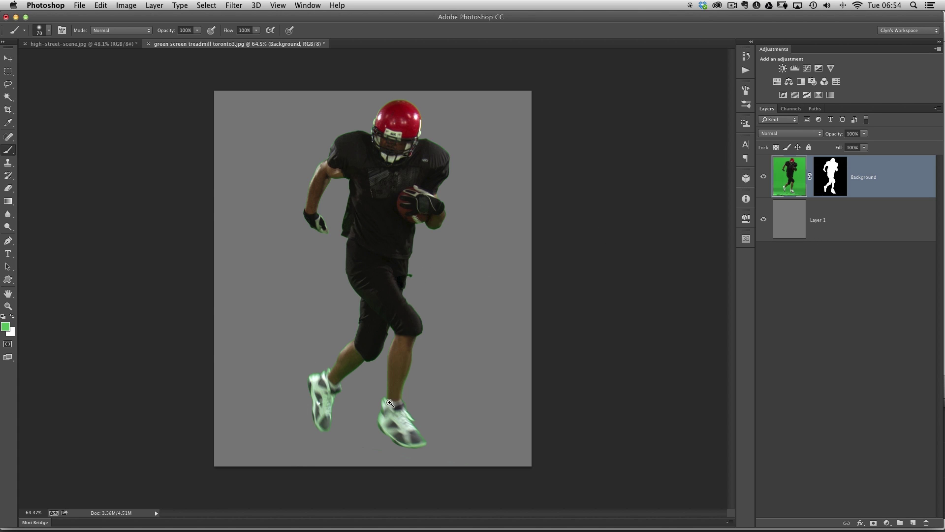
{"action": "left_click_drag", "start_coordinate": [389, 403], "coordinate": [469, 443]}
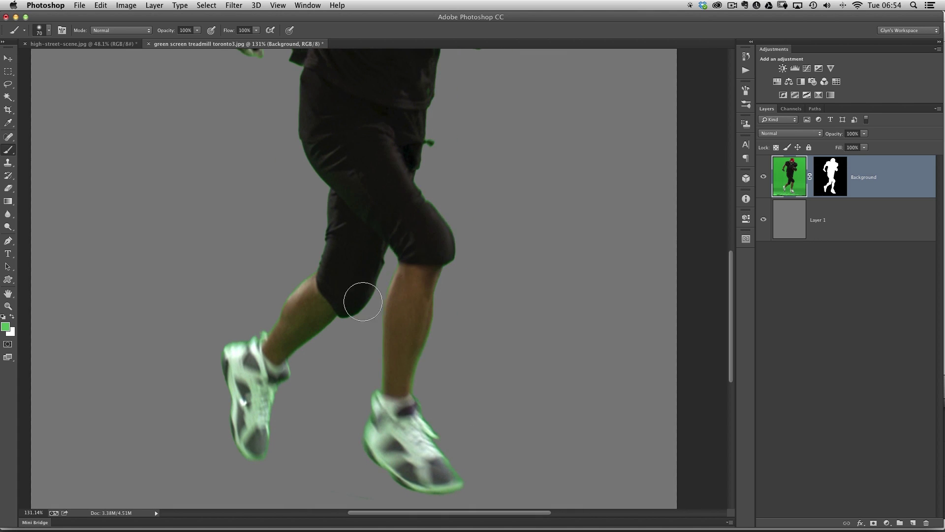
{"action": "left_click_drag", "start_coordinate": [424, 162], "coordinate": [417, 303]}
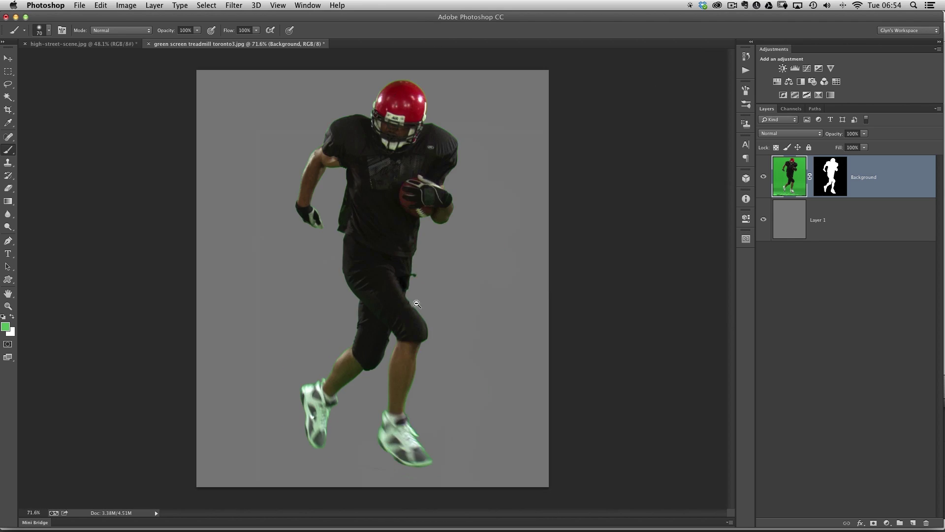
Add a Hue/Saturation adjustment layer clipped to the footballer layer.
{"action": "left_click", "coordinate": [777, 82]}
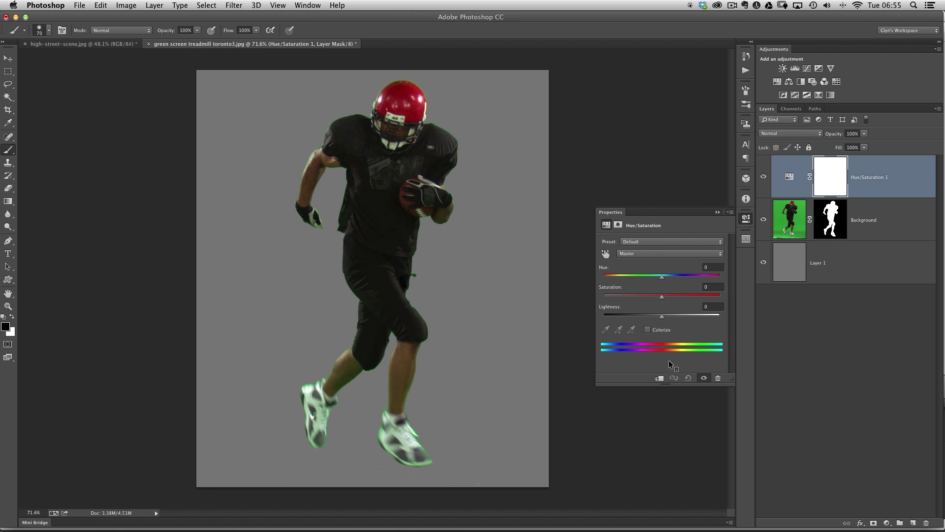
{"action": "left_click", "coordinate": [660, 378]}
{"action": "left_click", "coordinate": [659, 378]}
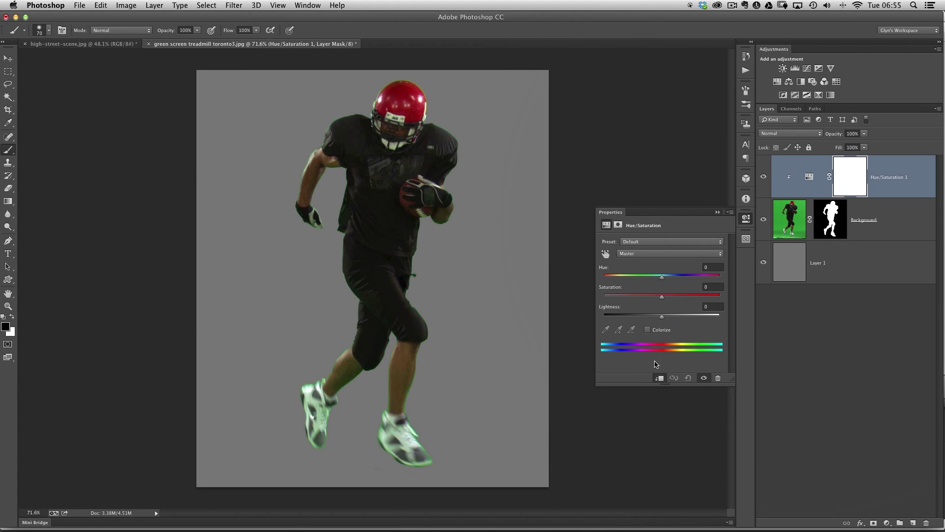
{"action": "left_click", "coordinate": [659, 378]}
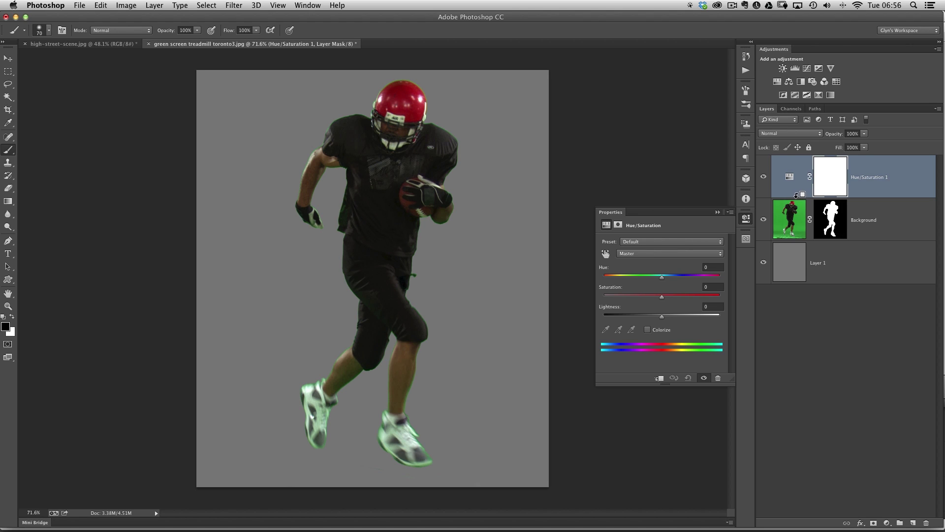
{"action": "left_click", "coordinate": [796, 195], "text": "alt"}
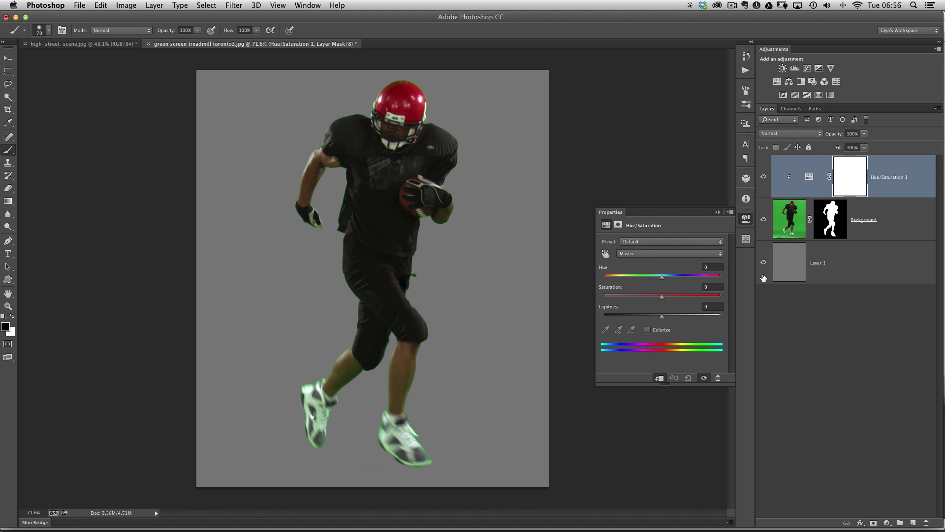
{"action": "left_click", "coordinate": [632, 254]}
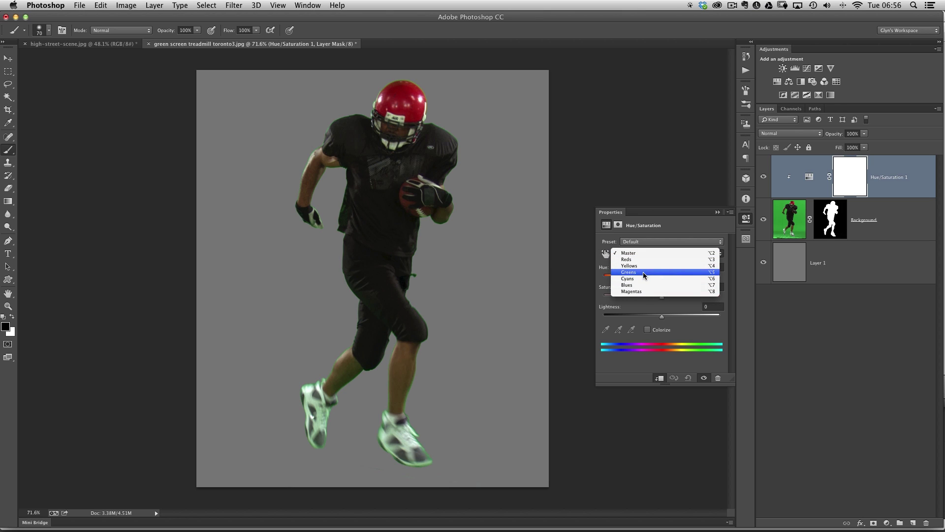
Set the Greens range's Saturation to -100.
{"action": "left_click", "coordinate": [643, 272]}
{"action": "left_click_drag", "start_coordinate": [662, 300], "coordinate": [655, 298]}
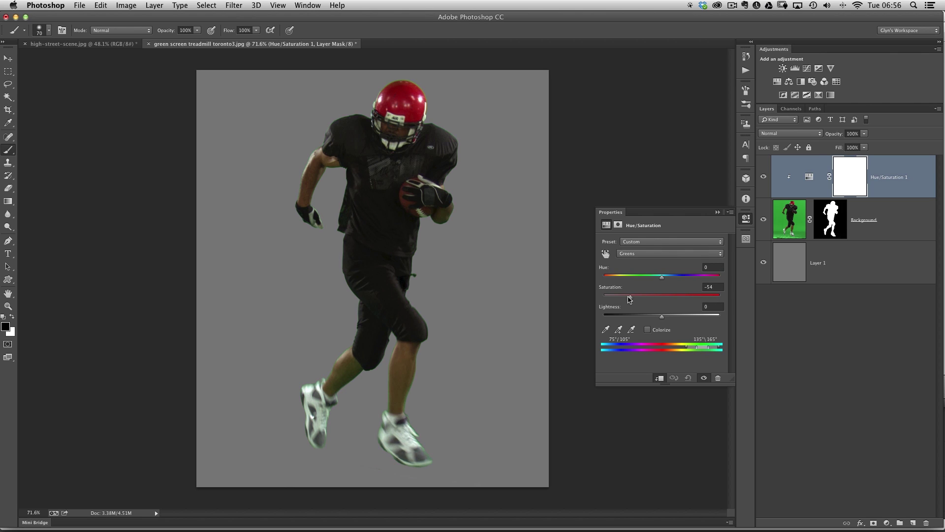
{"action": "left_click_drag", "start_coordinate": [617, 298], "coordinate": [603, 299]}
Zoom onto the arm and torso and compare the edges with the unadjusted green fringes.
{"action": "left_click_drag", "start_coordinate": [354, 197], "coordinate": [402, 270]}
{"action": "left_click", "coordinate": [672, 378]}
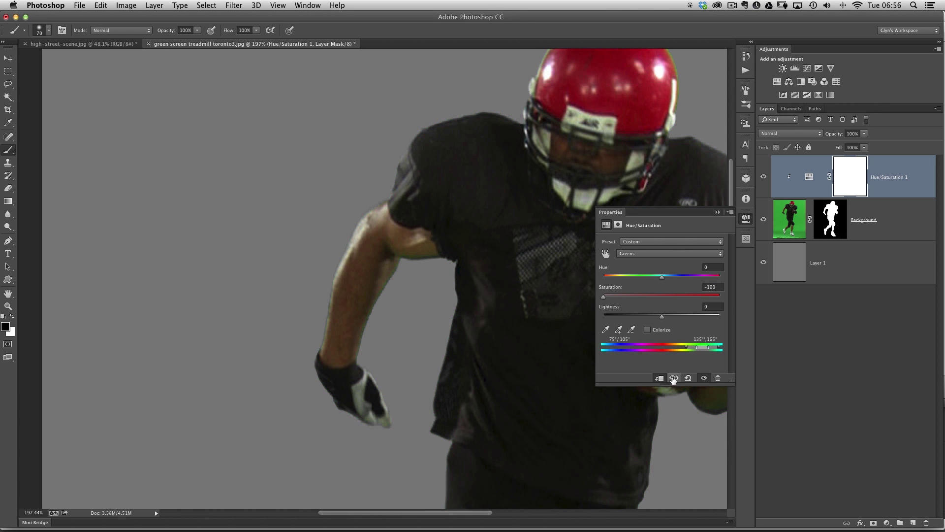
{"action": "left_click", "coordinate": [673, 378]}
{"action": "mouse_move", "coordinate": [411, 348]}
{"action": "left_mouse_down"}
{"action": "mouse_move", "coordinate": [401, 320]}
{"action": "mouse_move", "coordinate": [401, 199]}
{"action": "left_mouse_up"}
{"action": "scroll", "coordinate": [443, 315], "scroll_direction": "down", "scroll_amount": 10}
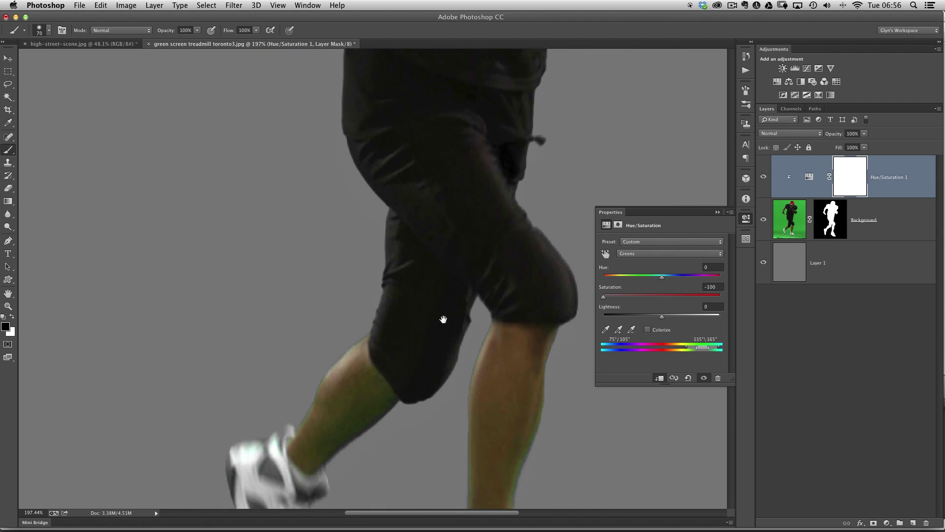
{"action": "scroll", "coordinate": [406, 379], "scroll_direction": "up", "scroll_amount": 10}
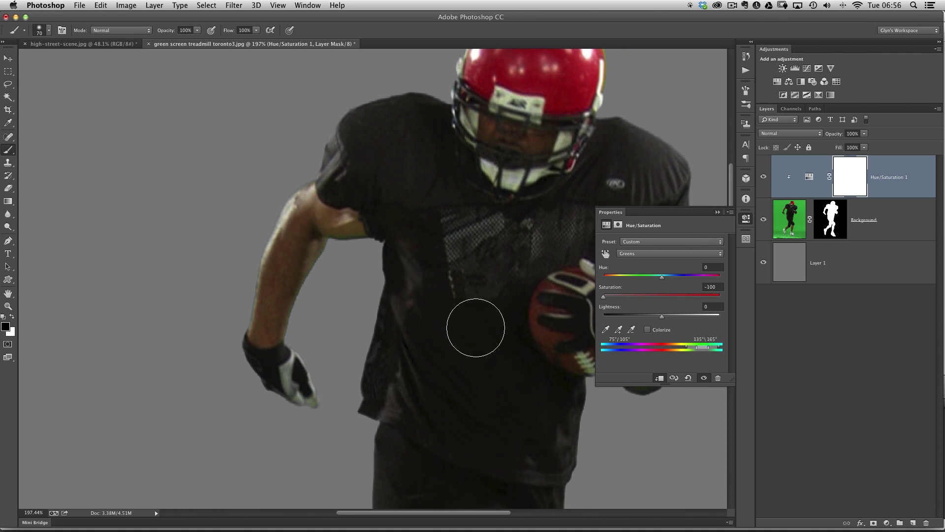
Switch the edit range to Yellows and lower its Saturation to -69.
{"action": "left_click", "coordinate": [641, 255]}
{"action": "left_click", "coordinate": [642, 245]}
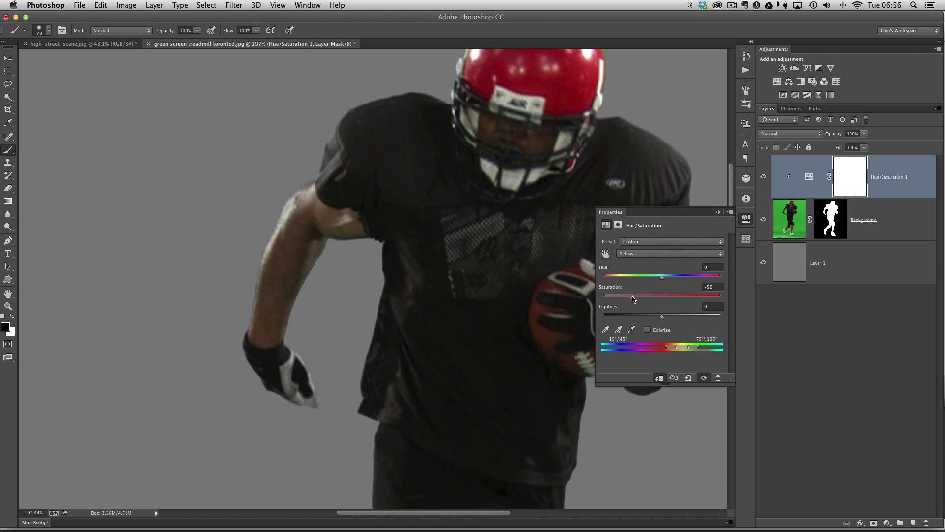
{"action": "scroll", "coordinate": [428, 295], "scroll_direction": "down", "scroll_amount": 10}
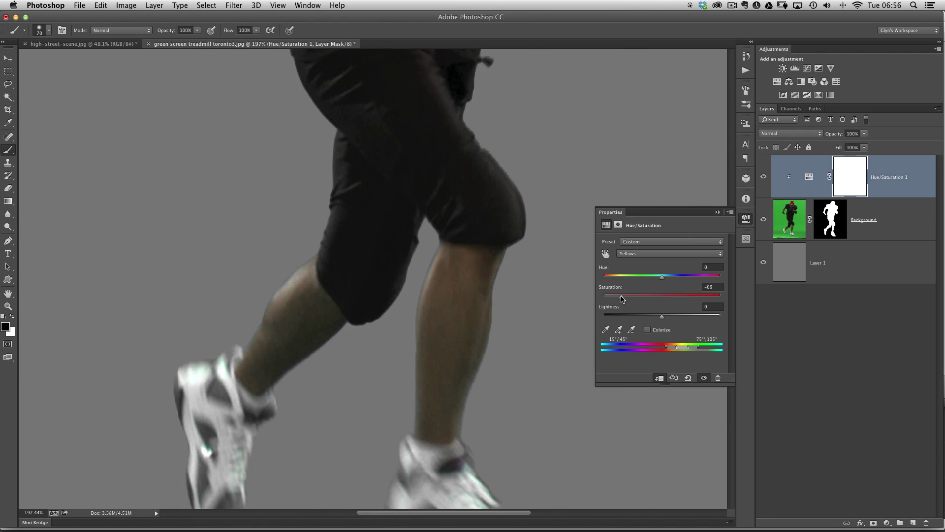
{"action": "scroll", "coordinate": [457, 264], "scroll_direction": "up", "scroll_amount": 10}
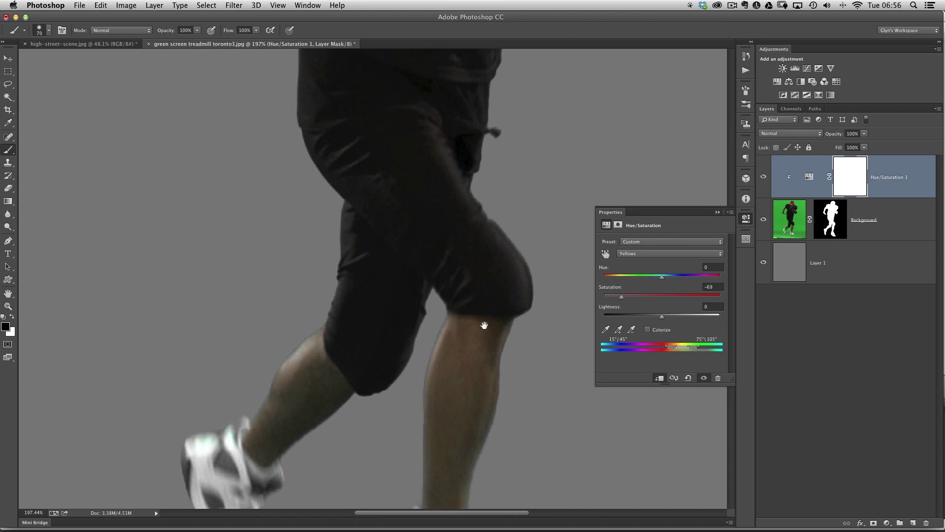
{"action": "scroll", "coordinate": [490, 336], "scroll_direction": "up", "scroll_amount": 15}
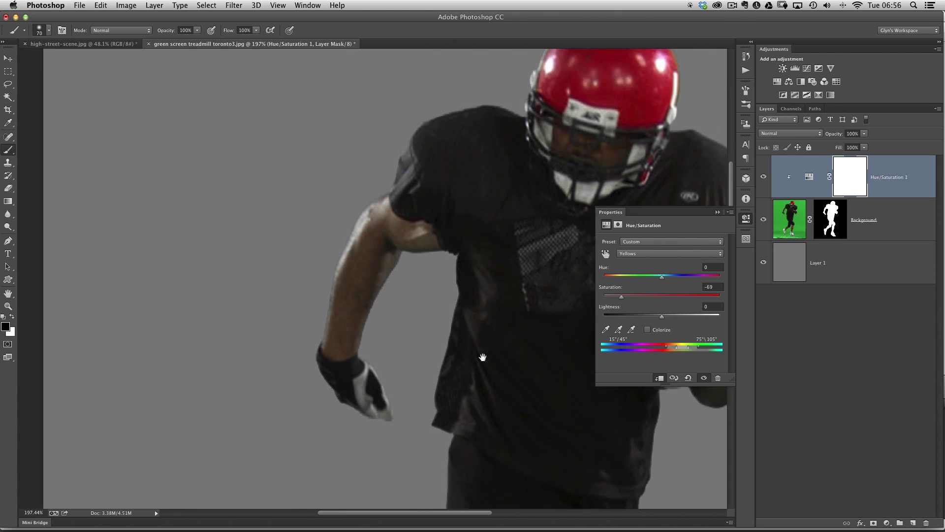
{"action": "scroll", "coordinate": [489, 363], "scroll_direction": "down", "scroll_amount": 10}
{"action": "scroll", "coordinate": [509, 309], "scroll_direction": "down", "scroll_amount": 2}
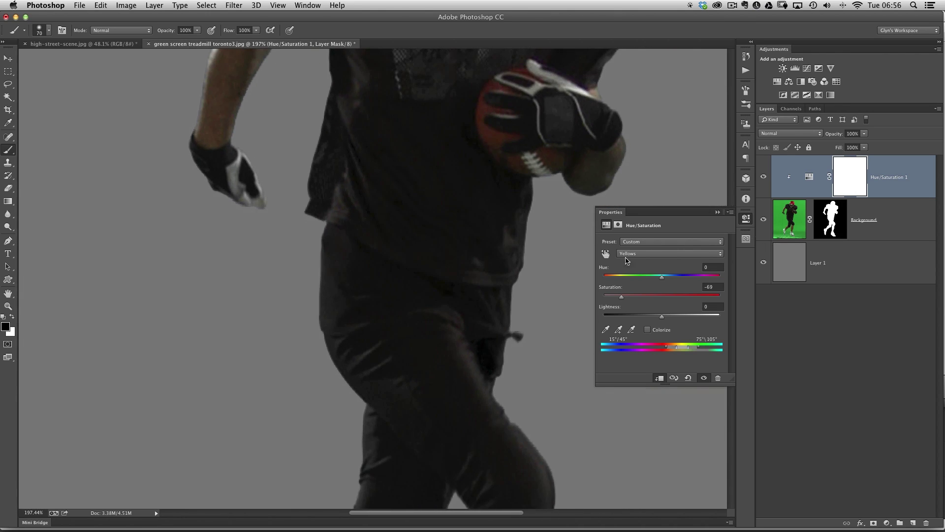
Collapse Properties, check the shorts and whole player, and target the player's layer mask.
{"action": "left_click", "coordinate": [746, 219]}
{"action": "scroll", "coordinate": [480, 339], "scroll_direction": "down", "scroll_amount": 8}
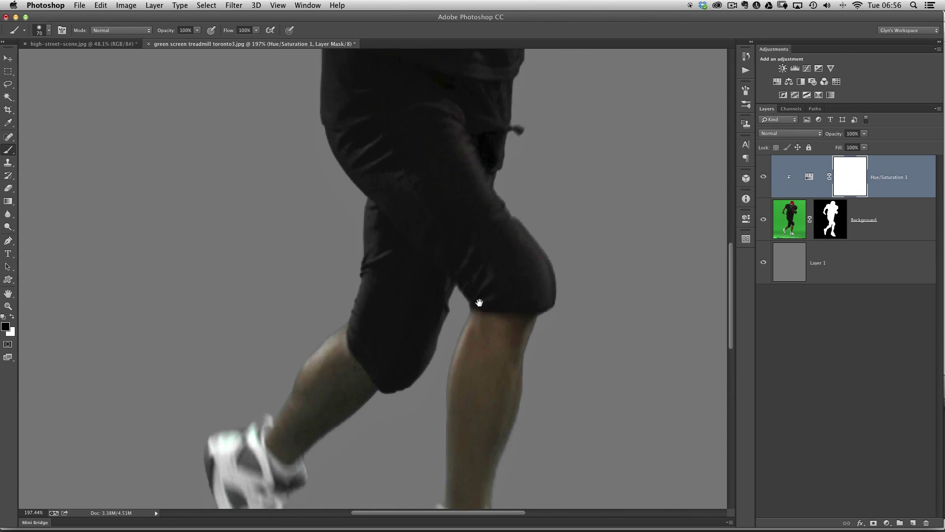
{"action": "scroll", "coordinate": [478, 299], "scroll_direction": "down", "scroll_amount": 4}
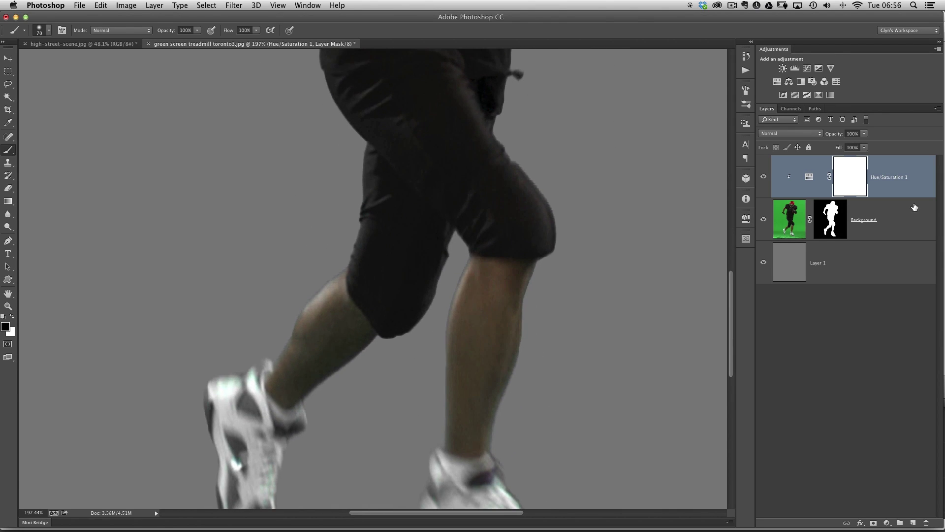
{"action": "left_click_drag", "start_coordinate": [450, 274], "coordinate": [512, 327]}
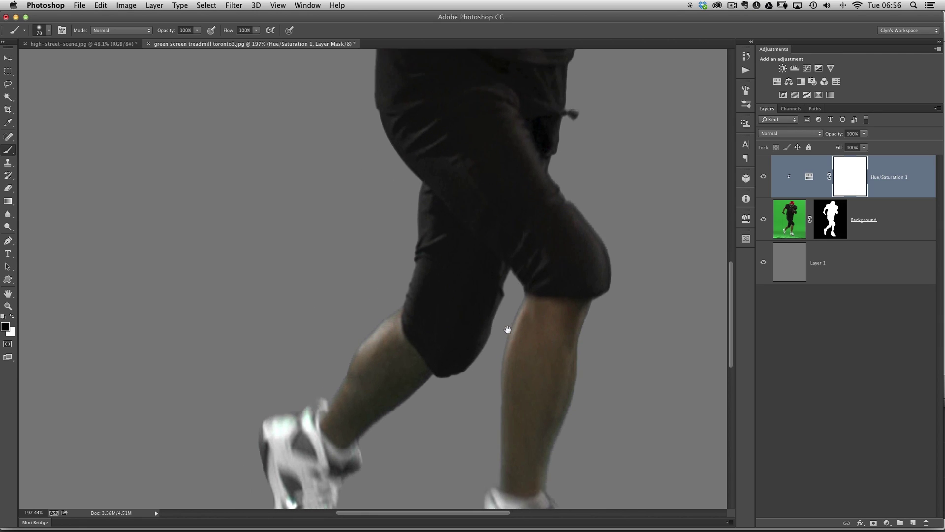
{"action": "scroll", "coordinate": [485, 228], "scroll_direction": "up", "scroll_amount": 5}
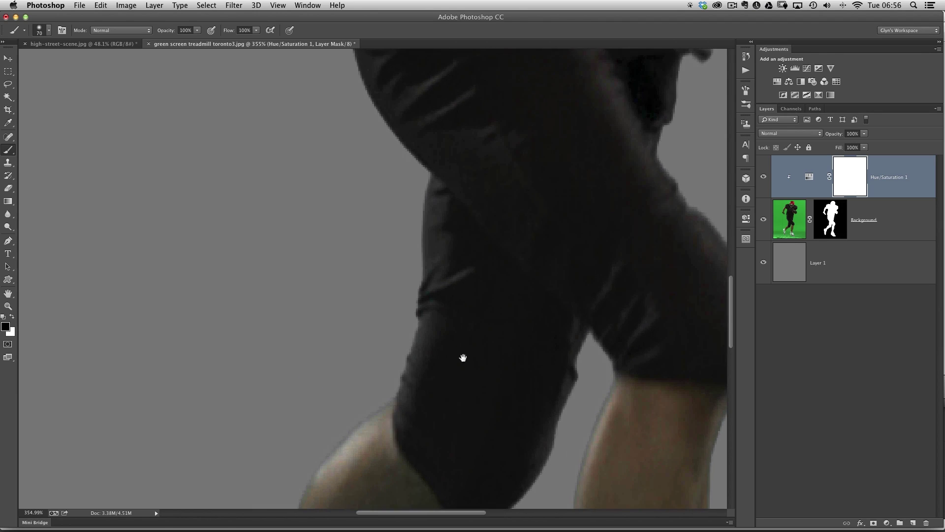
{"action": "left_click_drag", "start_coordinate": [476, 376], "coordinate": [428, 276]}
{"action": "scroll", "coordinate": [500, 334], "scroll_direction": "up", "scroll_amount": 2}
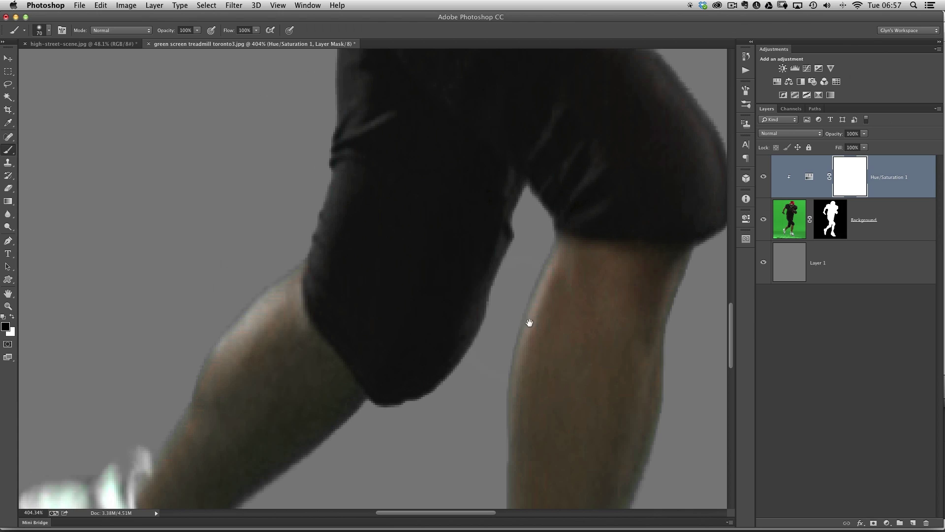
{"action": "left_click", "coordinate": [498, 312], "text": "alt"}
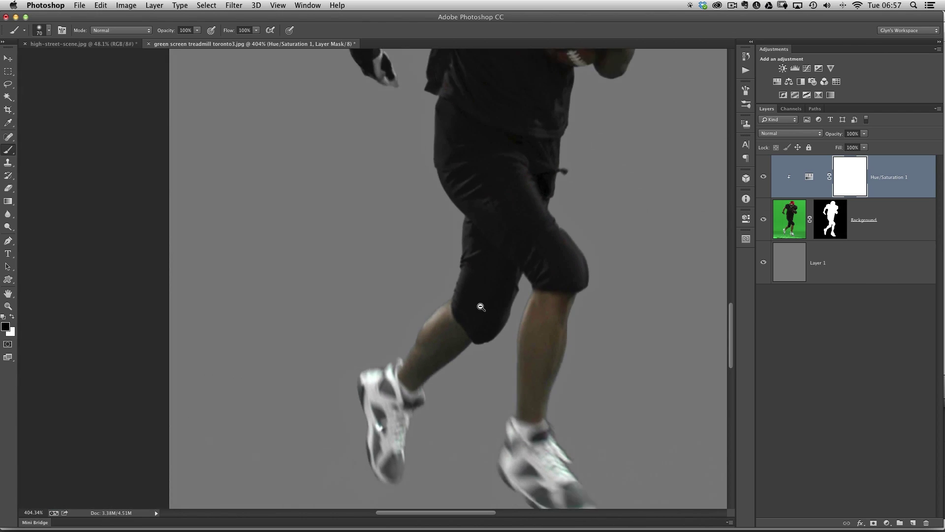
{"action": "mouse_move", "coordinate": [479, 304]}
{"action": "left_mouse_down"}
{"action": "mouse_move", "coordinate": [473, 310]}
{"action": "mouse_move", "coordinate": [470, 301]}
{"action": "left_mouse_up"}
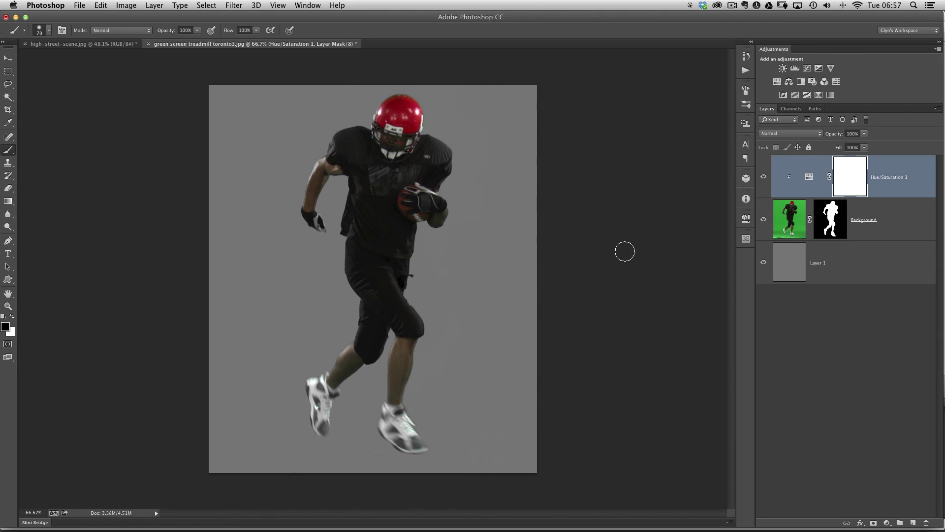
{"action": "left_click", "coordinate": [831, 220]}
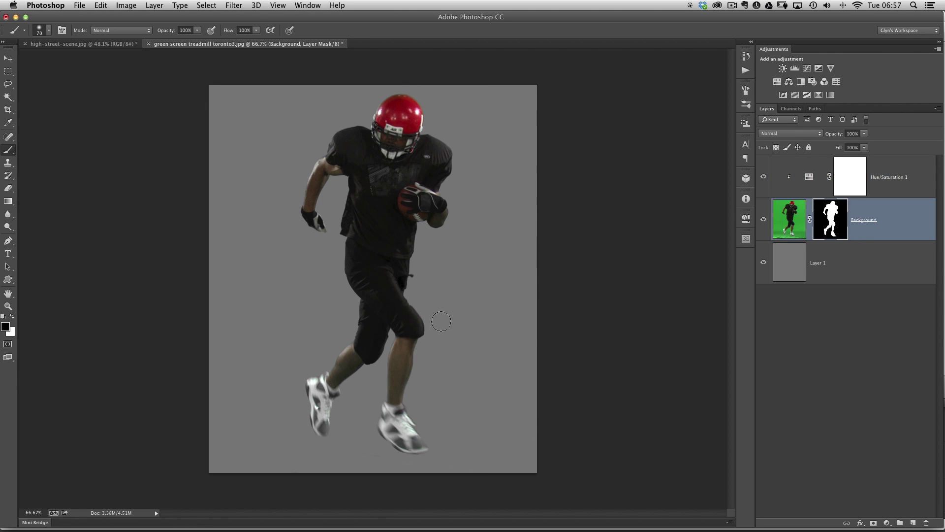
Apply a Minimum filter to the player's mask and toggle Preview to compare the knee edges.
{"action": "left_click_drag", "start_coordinate": [421, 352], "coordinate": [484, 361]}
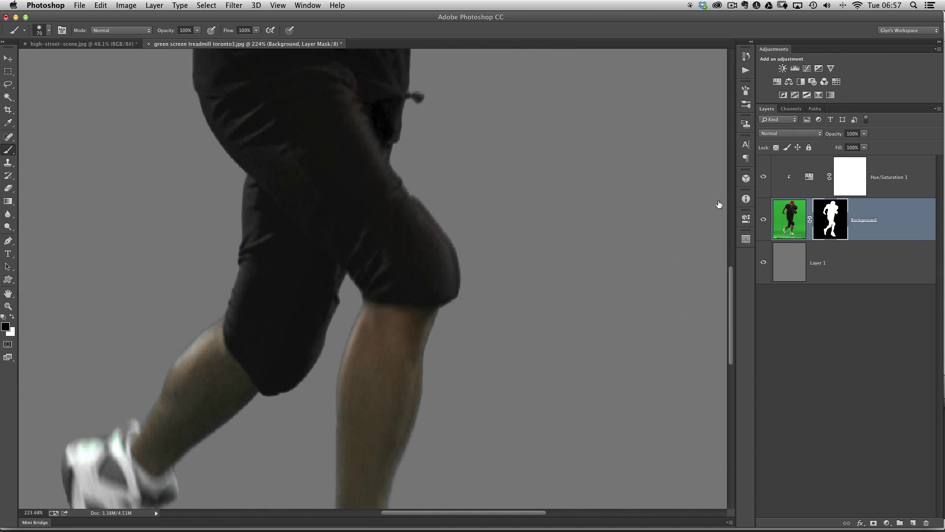
{"action": "left_click", "coordinate": [234, 6]}
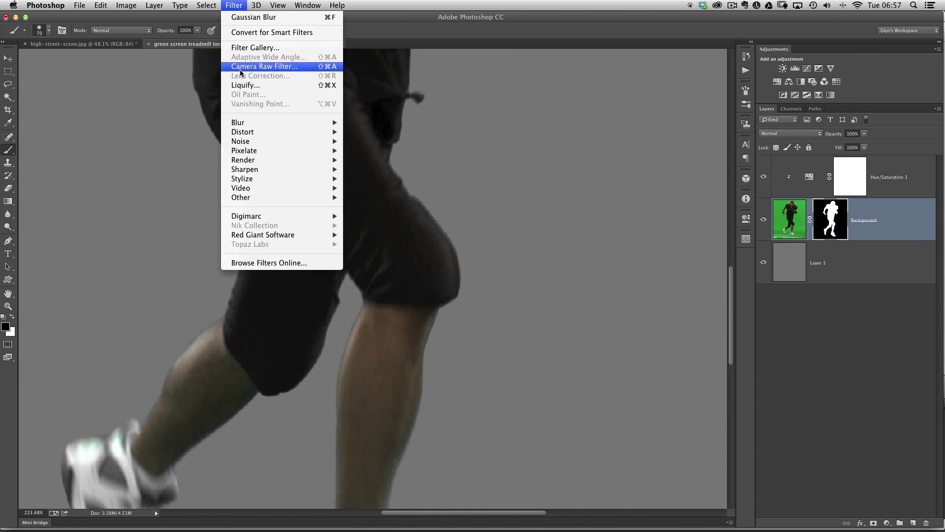
{"action": "mouse_move", "coordinate": [247, 199]}
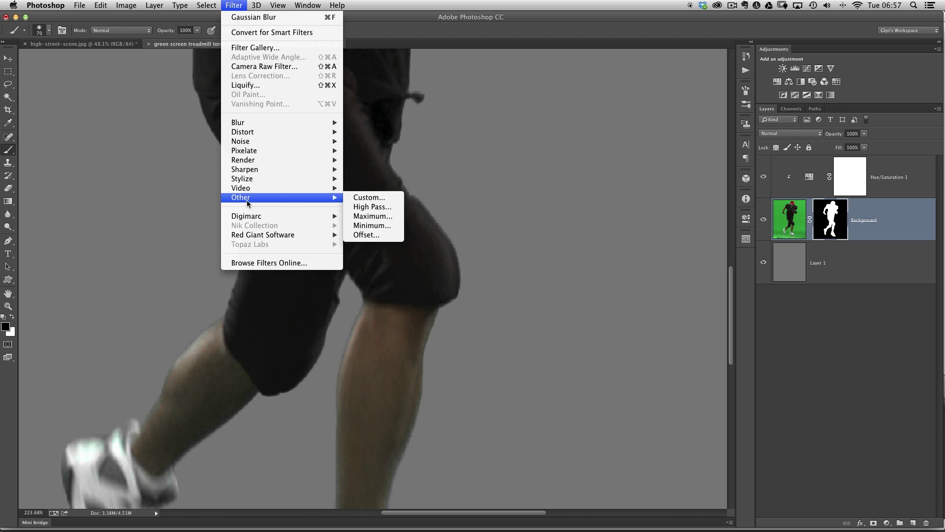
{"action": "left_click", "coordinate": [378, 226]}
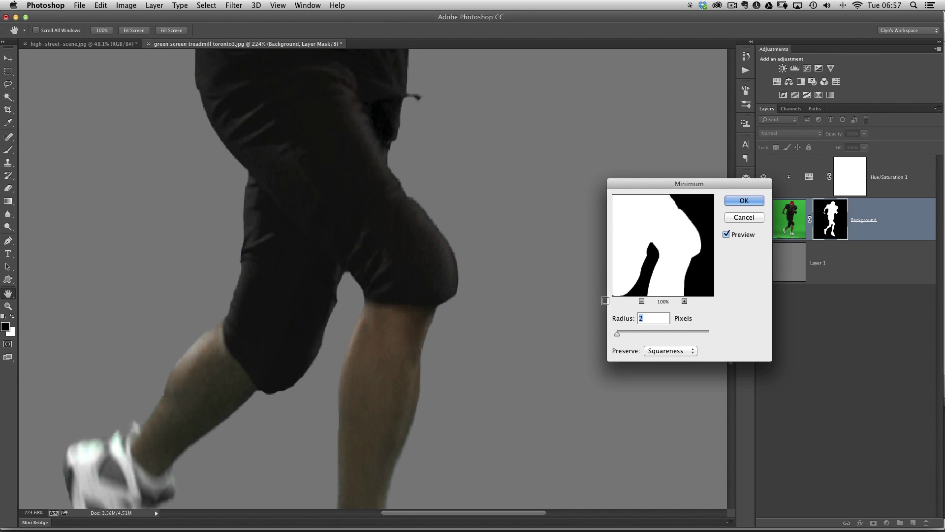
{"action": "left_click", "coordinate": [725, 233]}
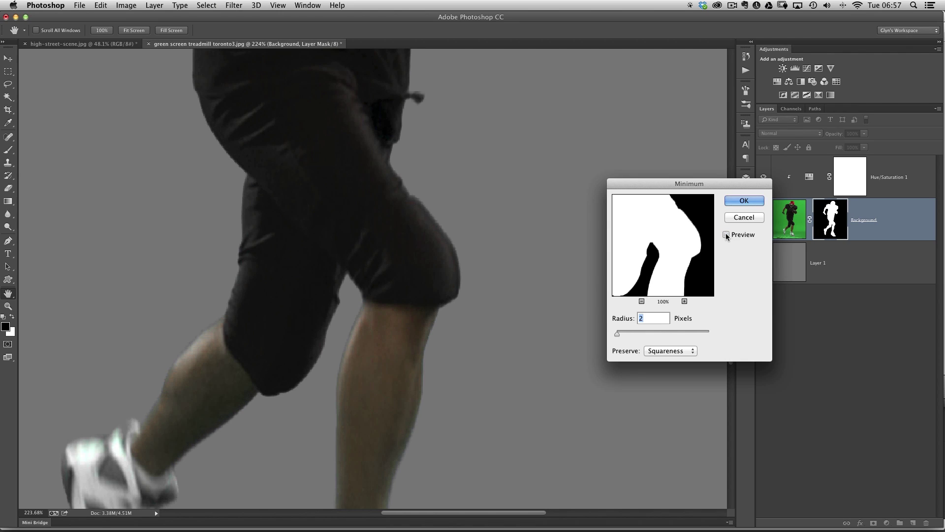
{"action": "left_click", "coordinate": [726, 235]}
{"action": "left_click", "coordinate": [726, 234]}
{"action": "left_click", "coordinate": [726, 235]}
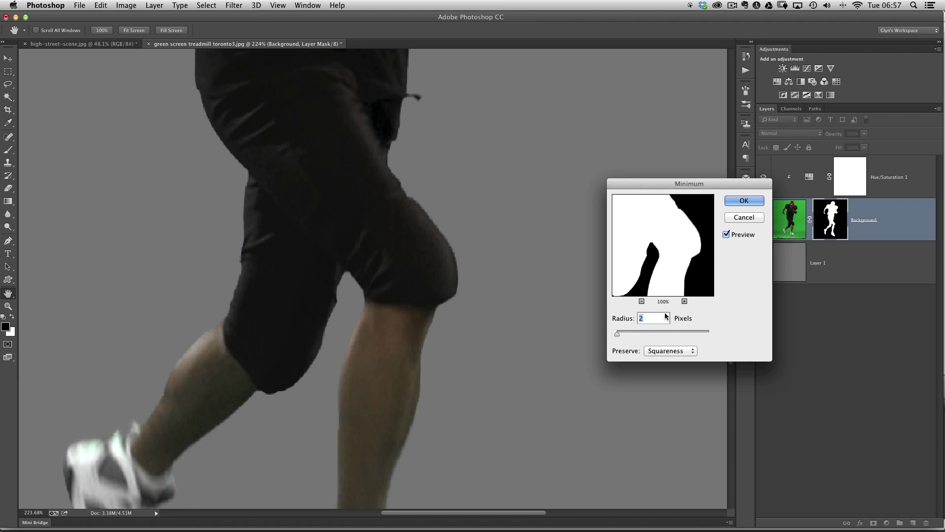
Set the Minimum radius to 2 pixels, check the leg edges, and confirm.
{"action": "mouse_move", "coordinate": [617, 334]}
{"action": "left_mouse_down"}
{"action": "mouse_move", "coordinate": [627, 334]}
{"action": "mouse_move", "coordinate": [607, 332]}
{"action": "left_mouse_up"}
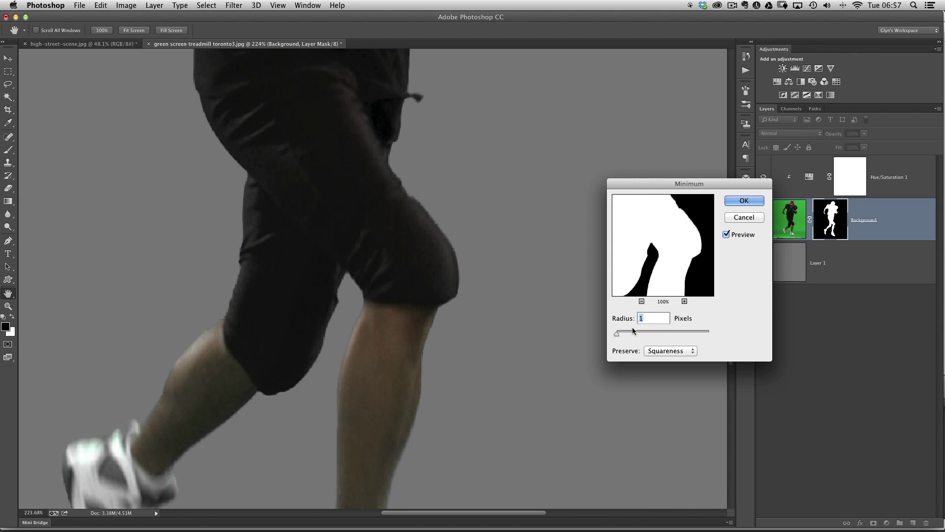
{"action": "left_click", "coordinate": [725, 233]}
{"action": "left_click", "coordinate": [725, 233]}
{"action": "type", "text": "2"}
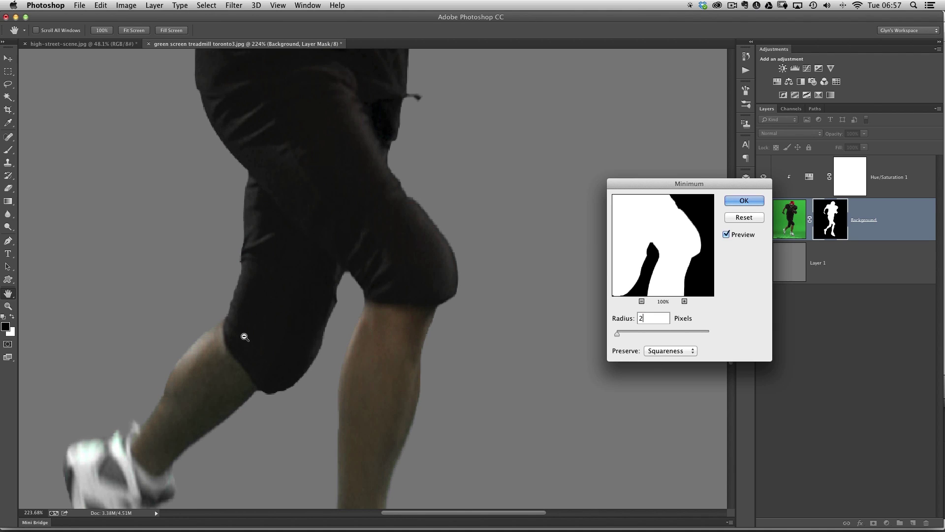
{"action": "left_click", "coordinate": [235, 316], "text": "alt"}
{"action": "scroll", "coordinate": [345, 300], "scroll_direction": "up", "scroll_amount": 10}
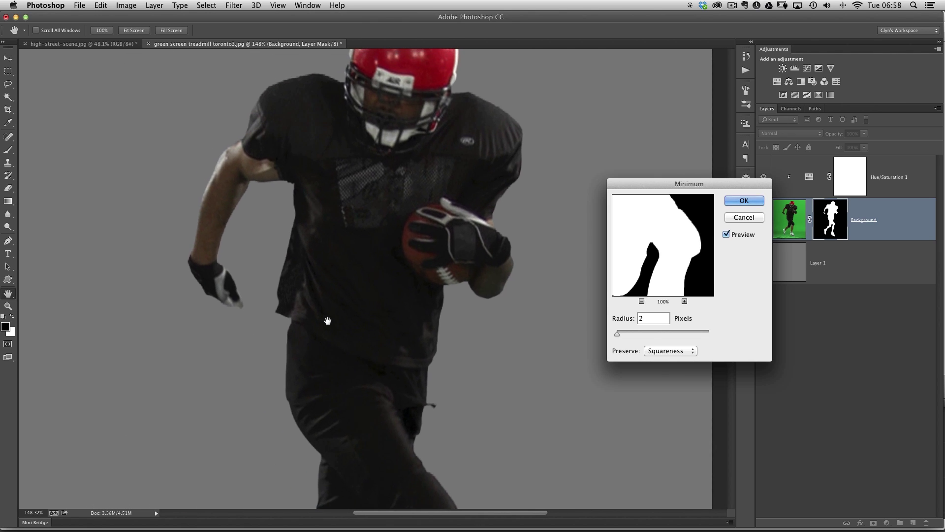
{"action": "scroll", "coordinate": [345, 307], "scroll_direction": "up", "scroll_amount": 2}
{"action": "scroll", "coordinate": [364, 308], "scroll_direction": "down", "scroll_amount": 3}
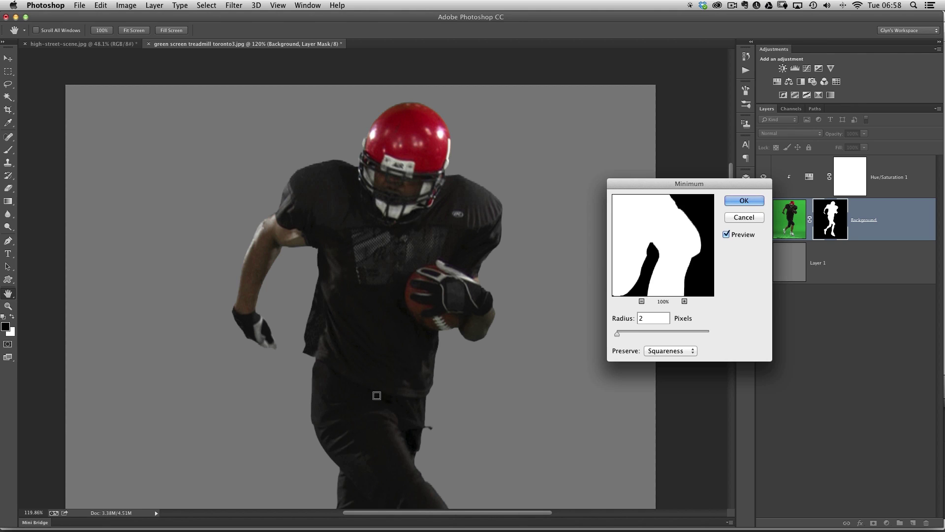
{"action": "left_click", "coordinate": [744, 199]}
Switch to the brush at the jersey shoulder and halve its size to 35.
{"action": "key", "text": "b"}
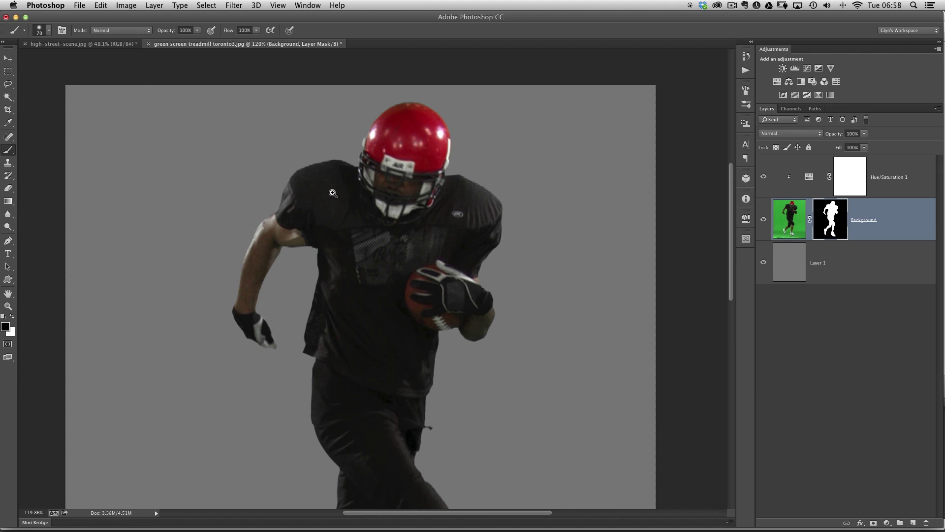
{"action": "left_click_drag", "start_coordinate": [315, 165], "coordinate": [338, 185]}
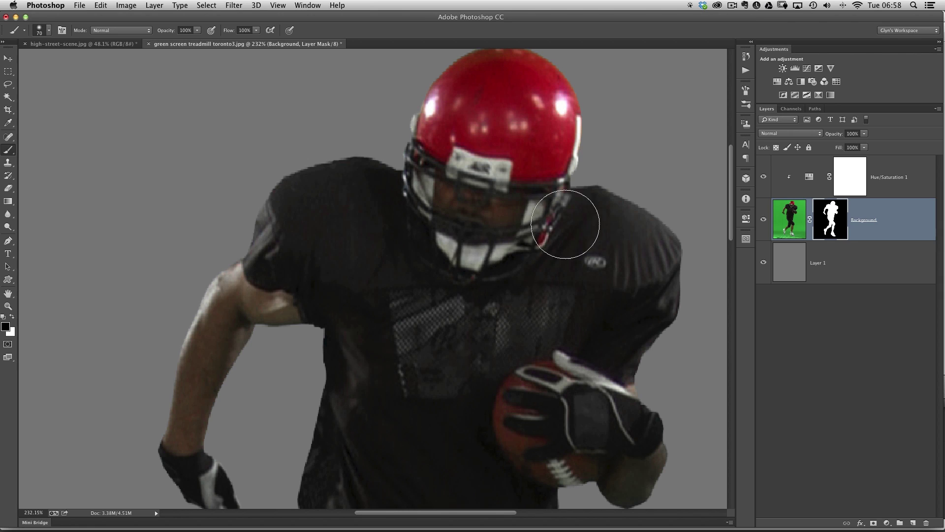
{"action": "key", "text": "bracketleft"}
{"action": "key", "text": "bracketleft"}
{"action": "key", "text": "bracketleft"}
{"action": "key", "text": "bracketleft"}
Apply a 1-pixel Gaussian Blur to the footballer's mask.
{"action": "left_click", "coordinate": [232, 6]}
{"action": "mouse_move", "coordinate": [242, 121]}
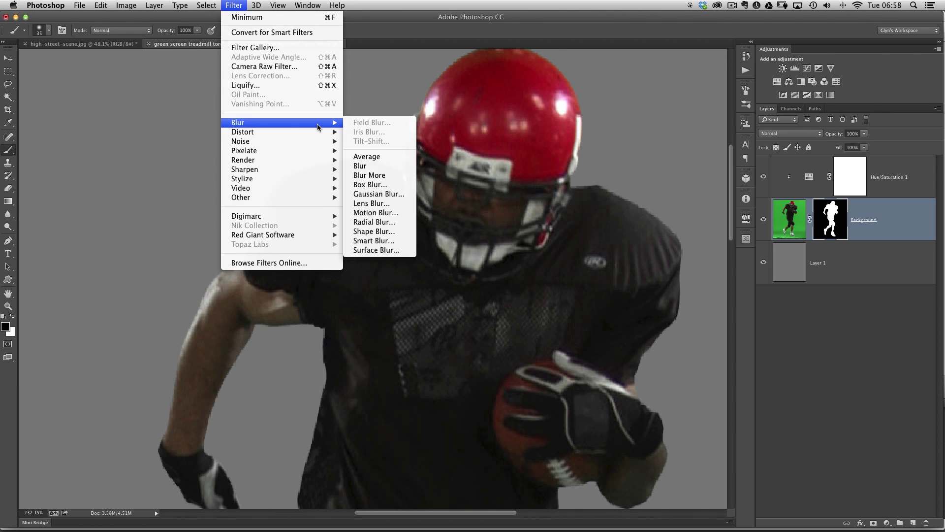
{"action": "left_click", "coordinate": [382, 194]}
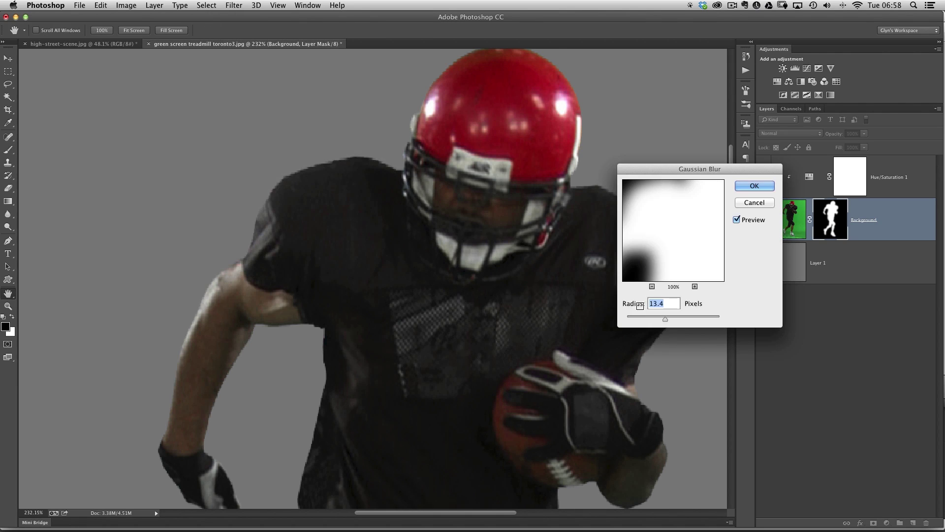
{"action": "type", "text": "1"}
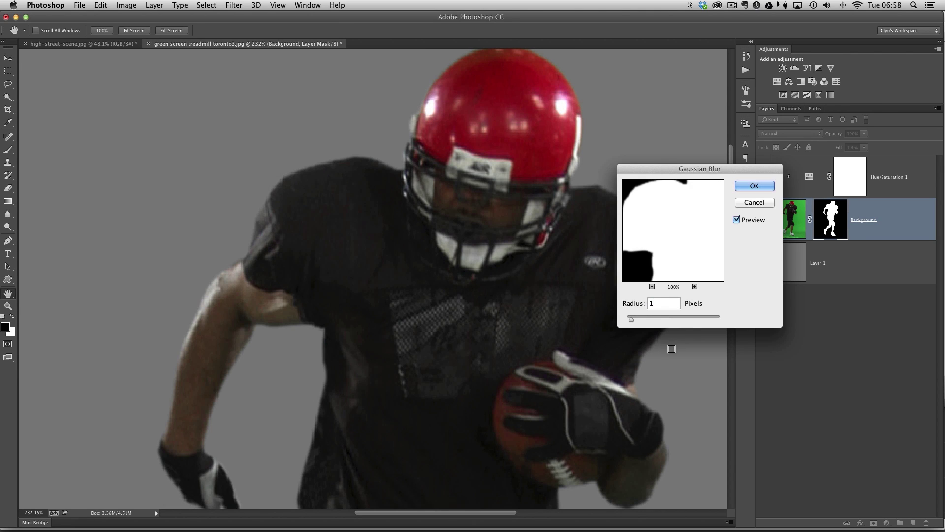
{"action": "left_click_drag", "start_coordinate": [646, 169], "coordinate": [665, 189]}
Inspect the softened mask edge at the shoulder and the feet.
{"action": "left_click", "coordinate": [322, 195], "text": "super"}
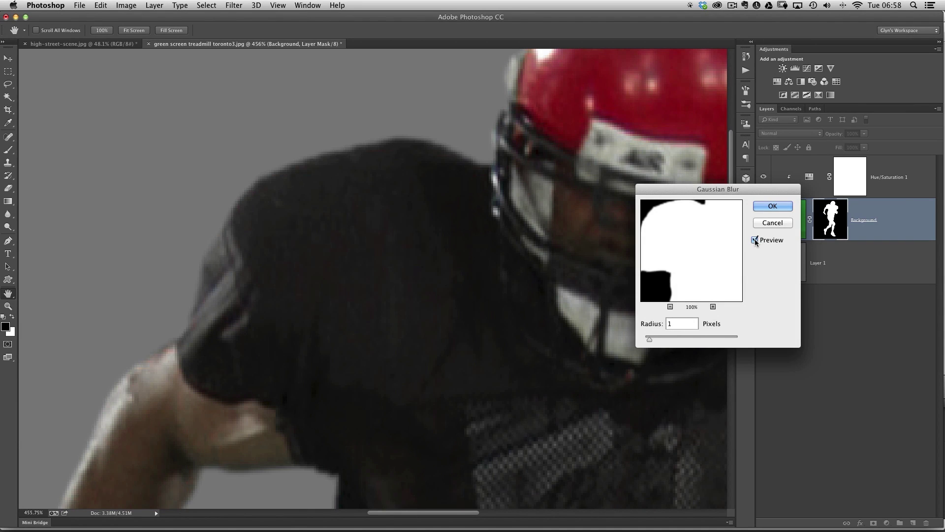
{"action": "scroll", "coordinate": [381, 228], "scroll_direction": "down", "scroll_amount": 5}
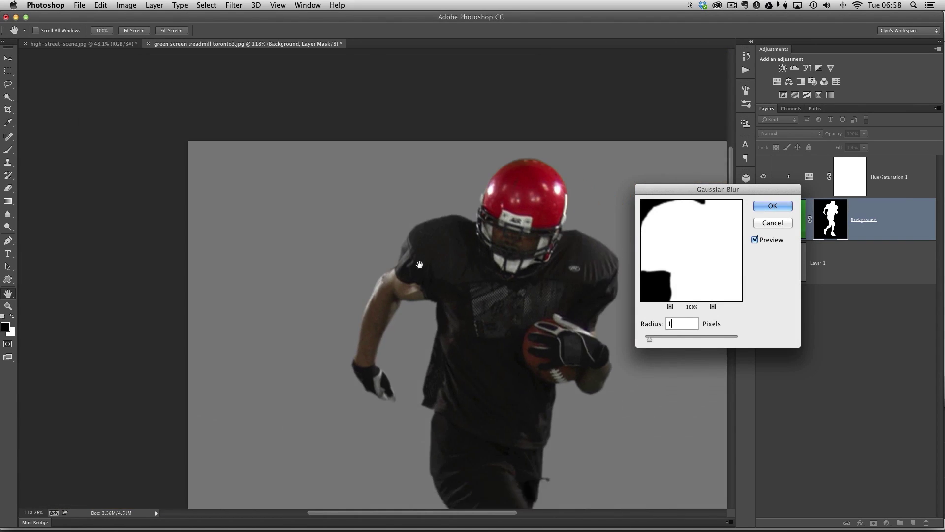
{"action": "scroll", "coordinate": [381, 228], "scroll_direction": "down", "scroll_amount": 2}
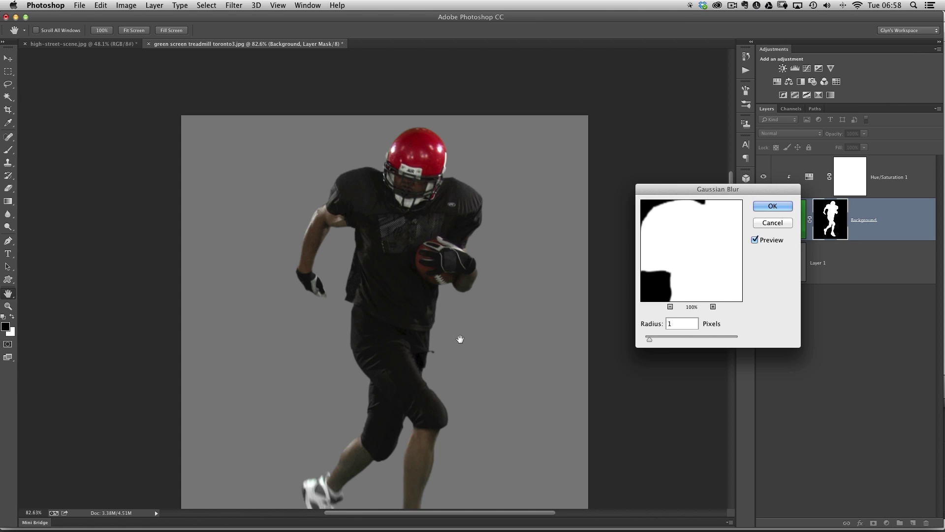
{"action": "left_click_drag", "start_coordinate": [458, 338], "coordinate": [452, 309]}
{"action": "scroll", "coordinate": [468, 309], "scroll_direction": "down", "scroll_amount": 2}
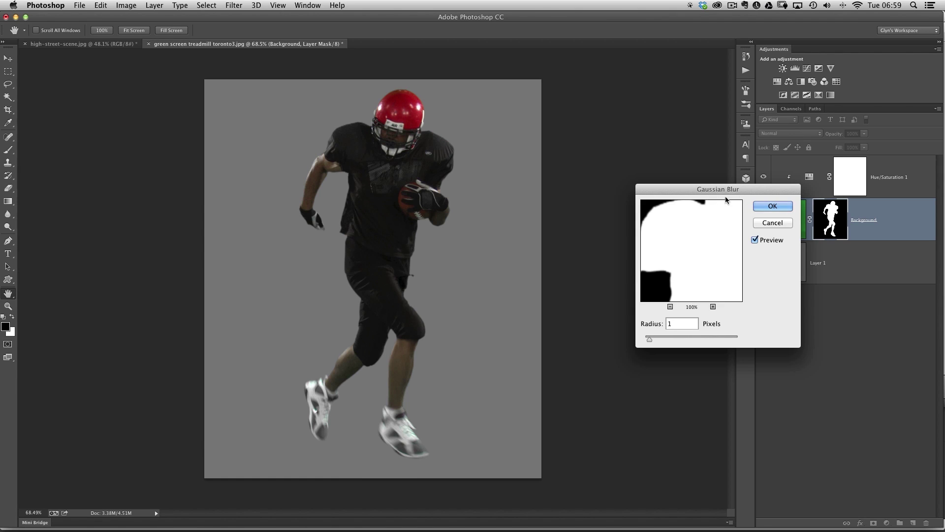
Apply the 1-pixel mask blur, select Hue/Saturation 1 with the player layer, and drag both out.
{"action": "left_click", "coordinate": [772, 207]}
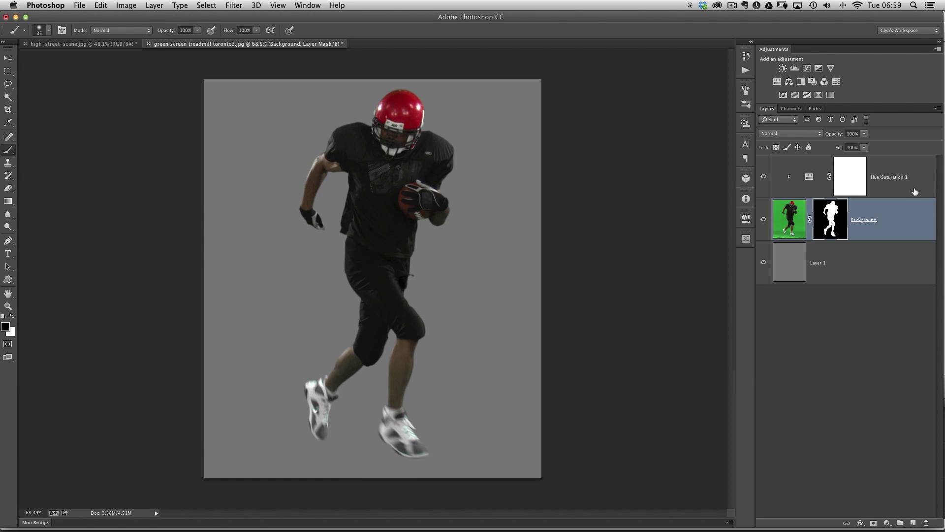
{"action": "left_click", "coordinate": [890, 183]}
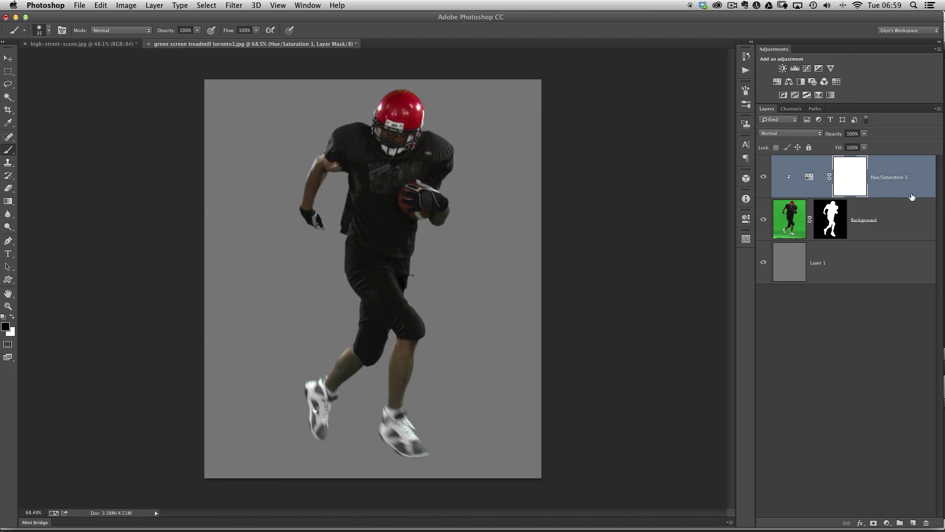
{"action": "left_click", "coordinate": [903, 222], "text": "shift"}
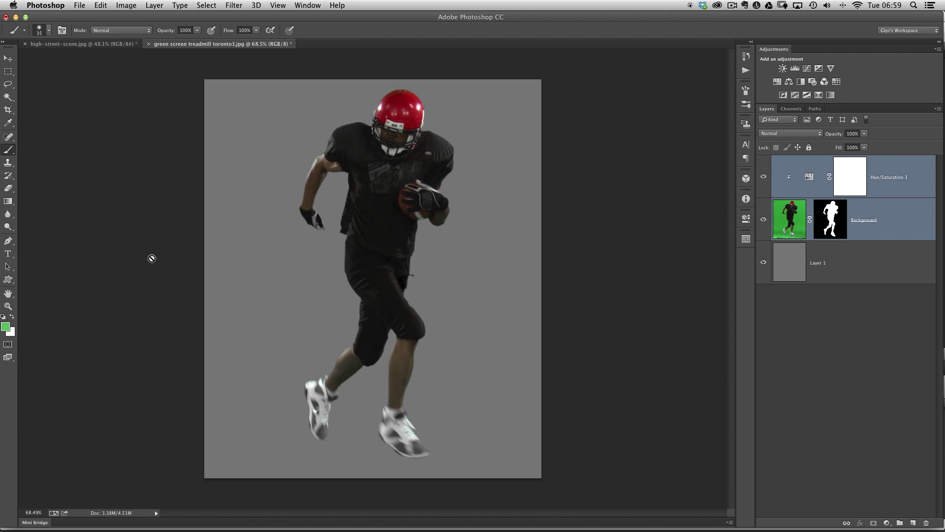
{"action": "key", "text": "v"}
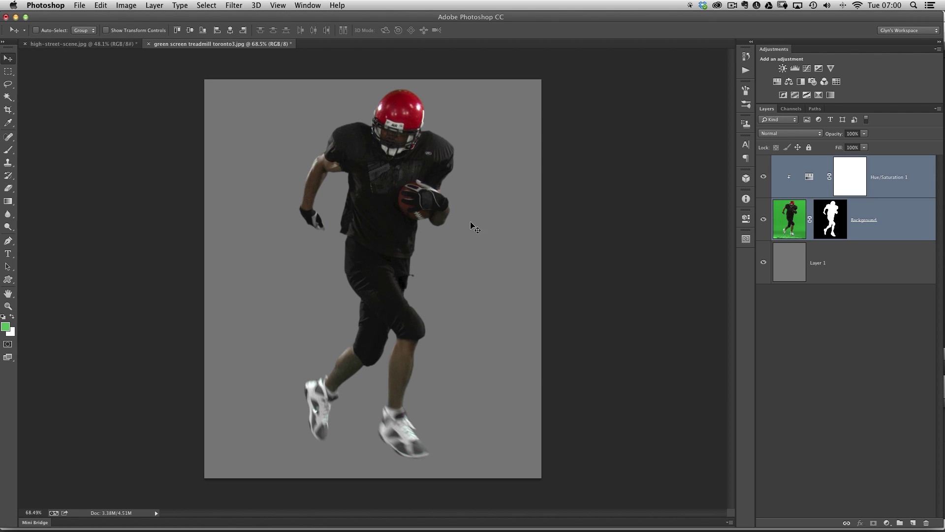
{"action": "left_click_drag", "start_coordinate": [386, 259], "coordinate": [112, 43]}
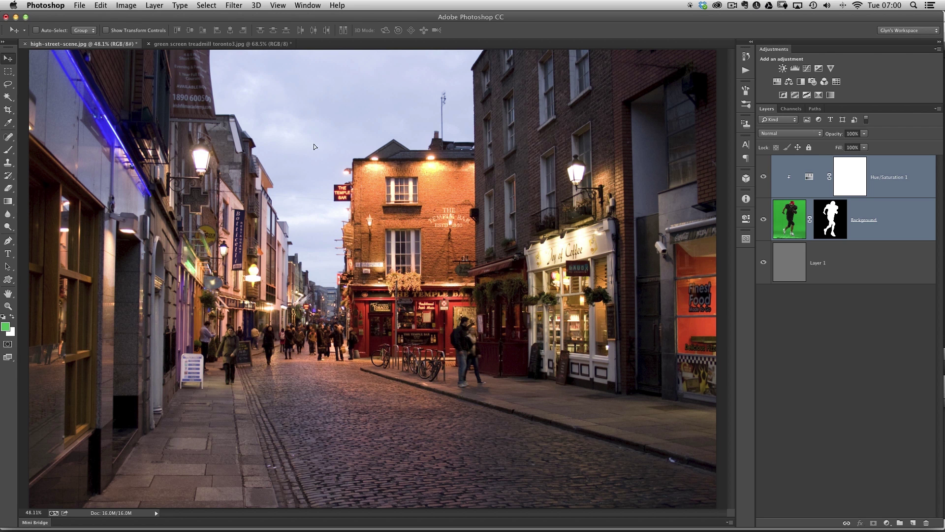
Drop the player into high-street-scene.jpg and scale him to about 75% on the cobbles right of centre.
{"action": "left_click_drag", "start_coordinate": [442, 269], "coordinate": [460, 281]}
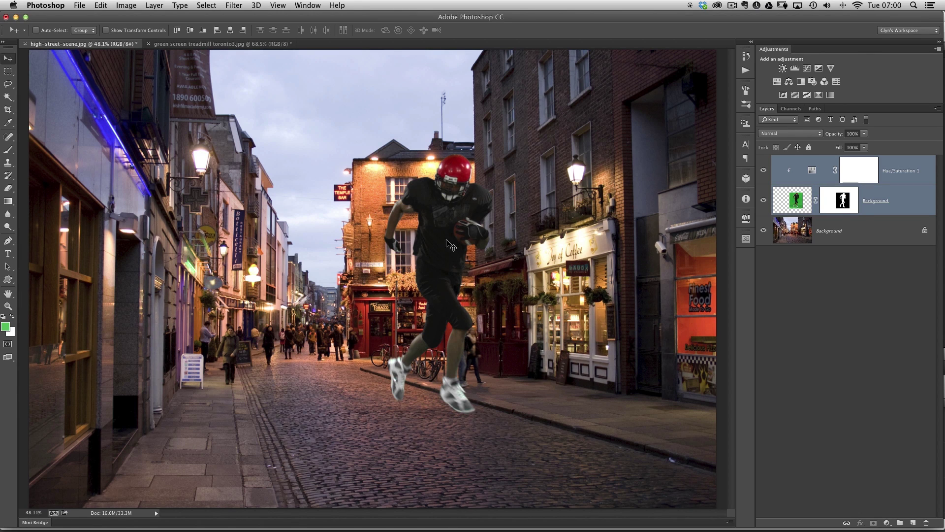
{"action": "left_click_drag", "start_coordinate": [445, 242], "coordinate": [578, 322]}
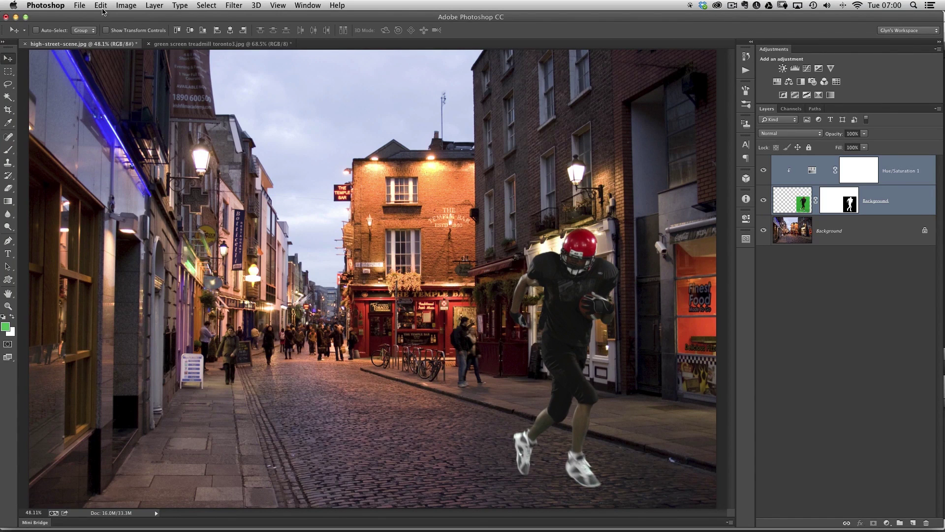
{"action": "left_click", "coordinate": [103, 5]}
{"action": "left_click", "coordinate": [146, 207]}
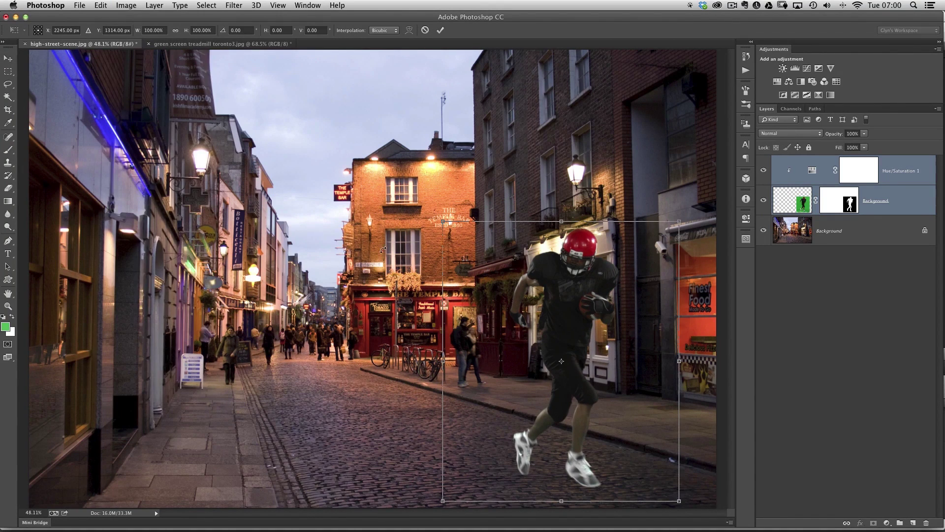
{"action": "left_click_drag", "start_coordinate": [438, 217], "coordinate": [471, 255]}
{"action": "left_click_drag", "start_coordinate": [586, 348], "coordinate": [595, 380]}
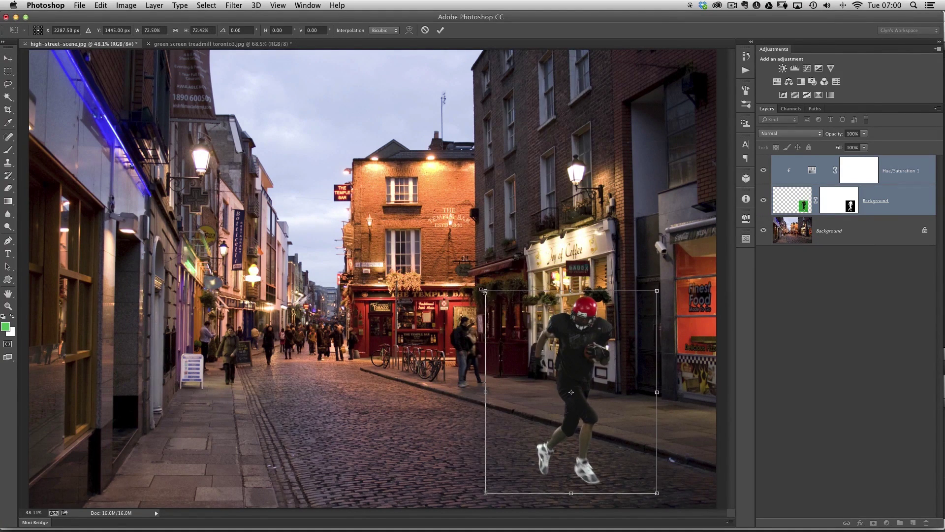
{"action": "left_click_drag", "start_coordinate": [482, 290], "coordinate": [479, 286]}
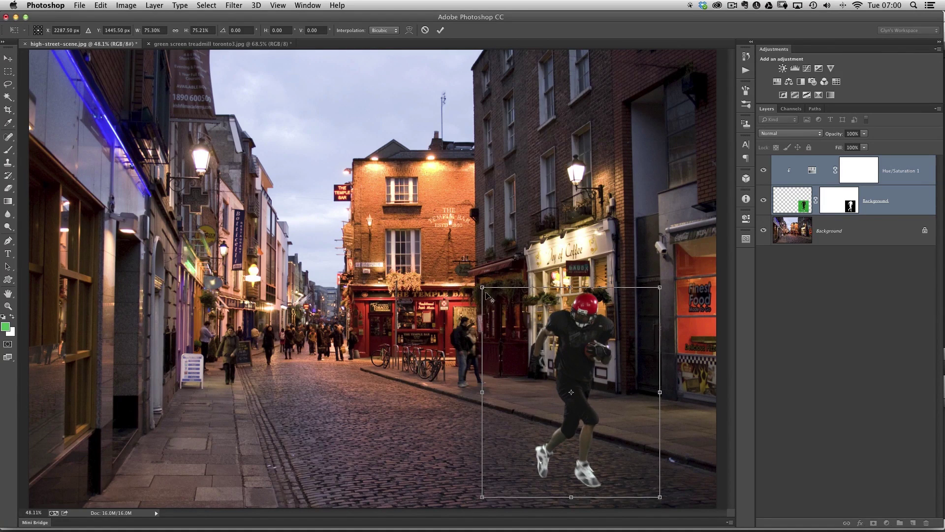
{"action": "left_click_drag", "start_coordinate": [574, 371], "coordinate": [580, 371]}
{"action": "key", "text": "Return"}
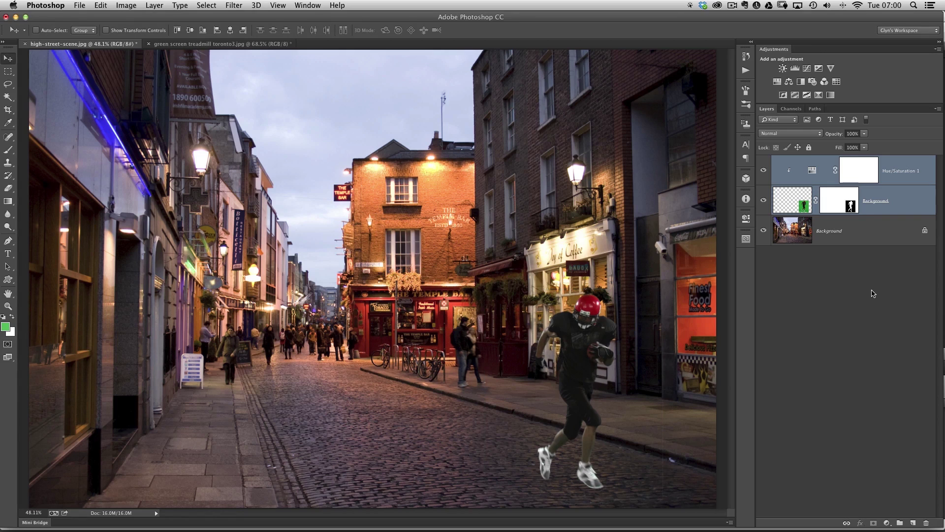
{"action": "left_click", "coordinate": [870, 294]}
{"action": "left_click", "coordinate": [894, 207]}
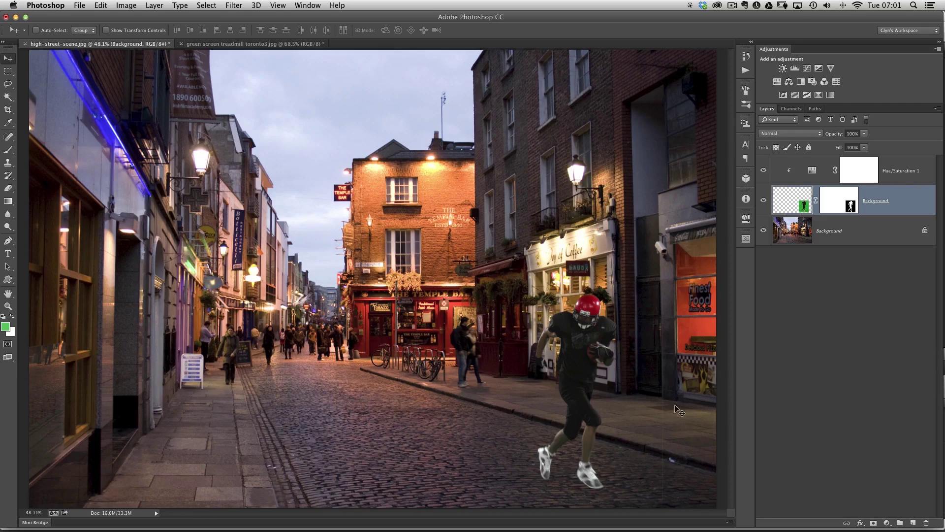
{"action": "scroll", "coordinate": [666, 425], "scroll_direction": "up", "scroll_amount": 3}
{"action": "scroll", "coordinate": [670, 431], "scroll_direction": "down", "scroll_amount": 2}
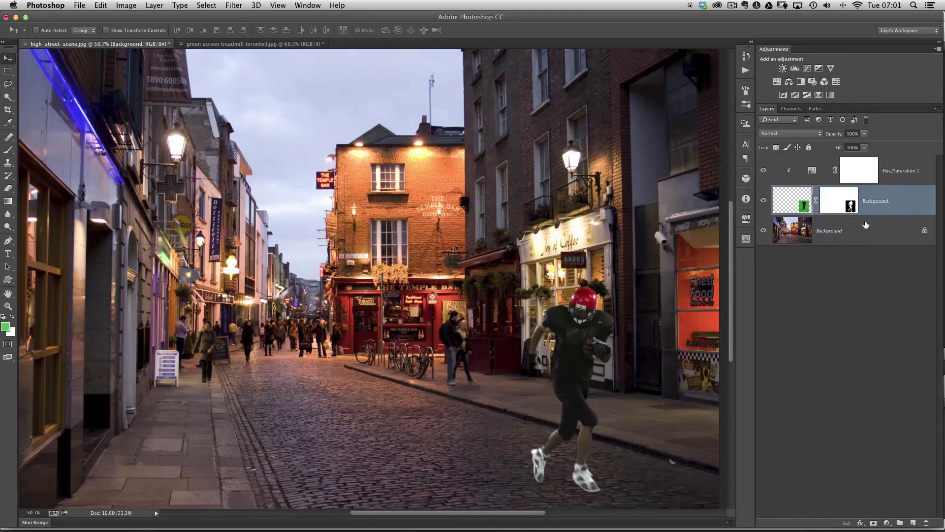
{"action": "left_click", "coordinate": [840, 203]}
{"action": "key", "text": "b"}
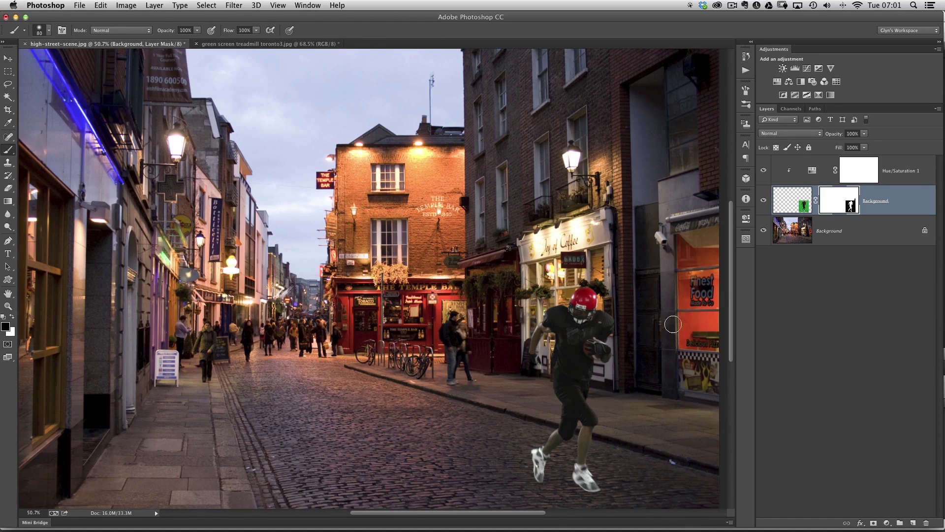
{"action": "scroll", "coordinate": [640, 384], "scroll_direction": "down", "scroll_amount": 3}
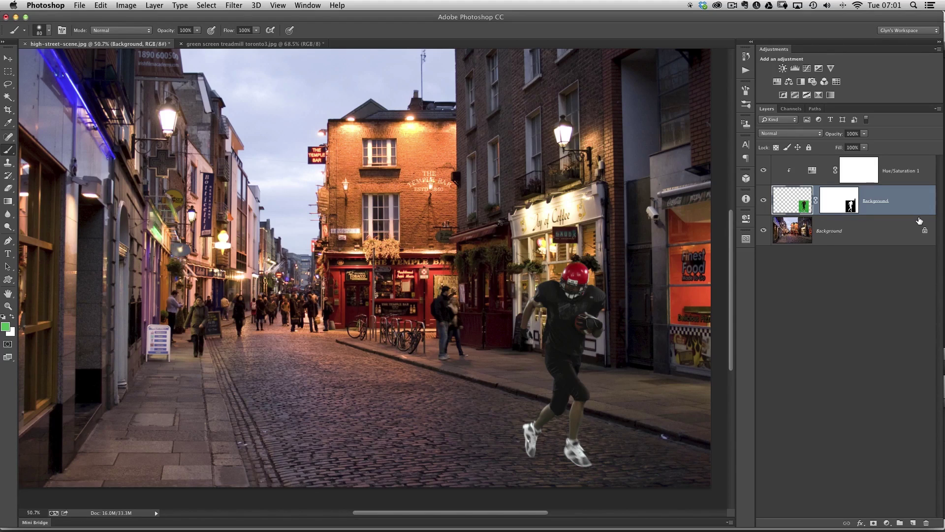
Duplicate the player layer and apply the copy's layer mask to bake in the cut-out.
{"action": "key", "text": "super+j"}
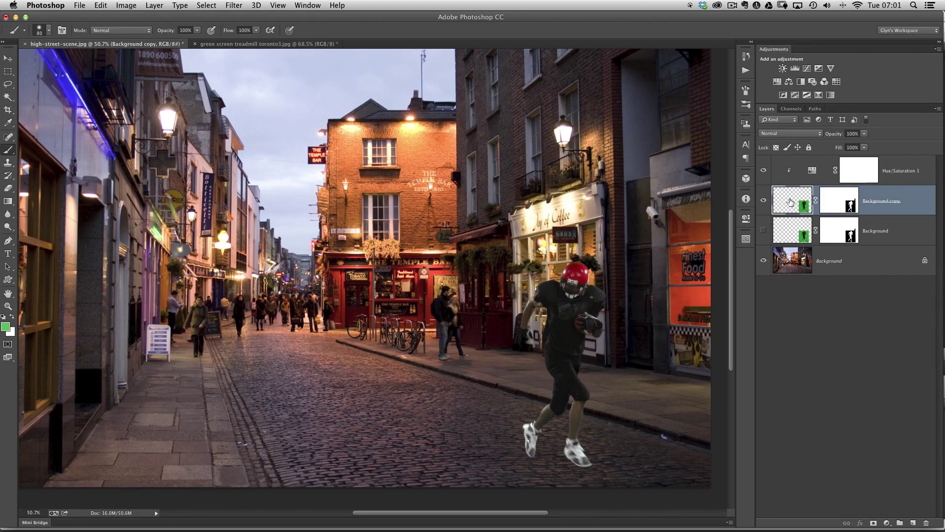
{"action": "left_click", "coordinate": [836, 199]}
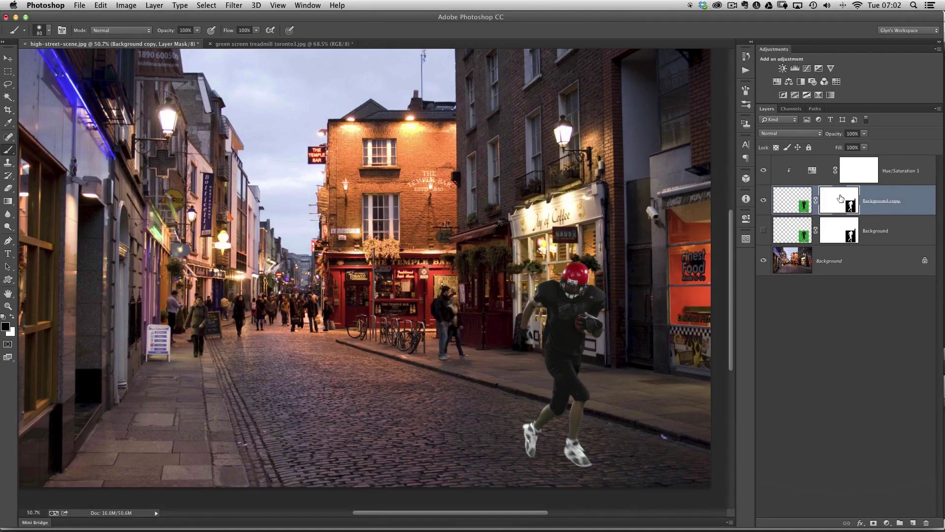
{"action": "right_click", "coordinate": [840, 197]}
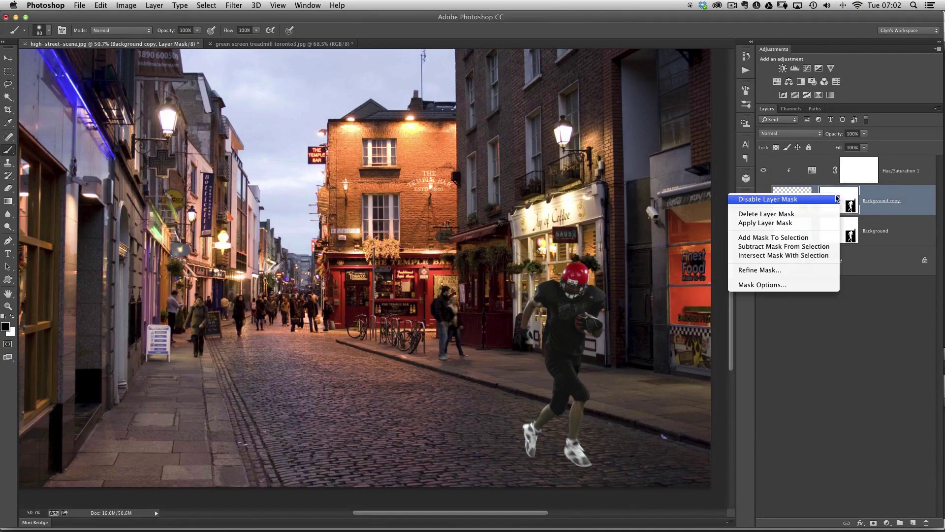
{"action": "left_click", "coordinate": [778, 224]}
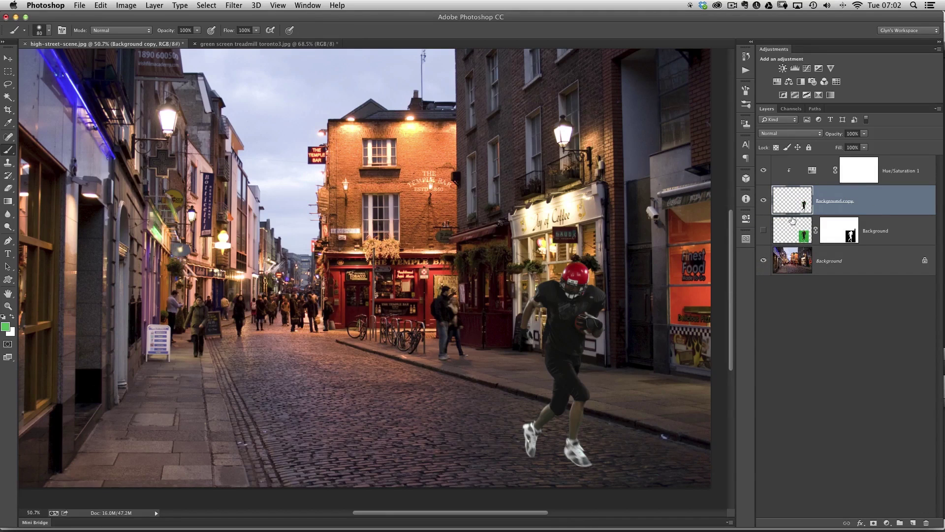
Toggle Background copy's visibility to compare the street with and without him, end visible, zoom out slightly.
{"action": "left_click", "coordinate": [764, 200]}
{"action": "left_click", "coordinate": [764, 202]}
{"action": "left_click", "coordinate": [763, 202]}
{"action": "left_click", "coordinate": [764, 202]}
{"action": "left_click", "coordinate": [764, 201]}
{"action": "left_click", "coordinate": [764, 202]}
{"action": "left_click", "coordinate": [764, 203]}
{"action": "left_click", "coordinate": [764, 203]}
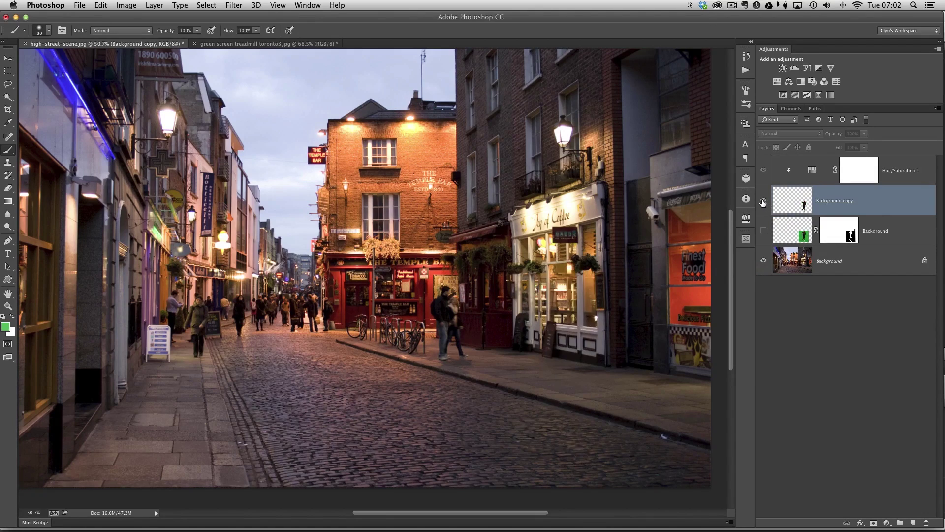
{"action": "left_click", "coordinate": [763, 201]}
{"action": "left_click", "coordinate": [763, 201]}
{"action": "left_click", "coordinate": [764, 203]}
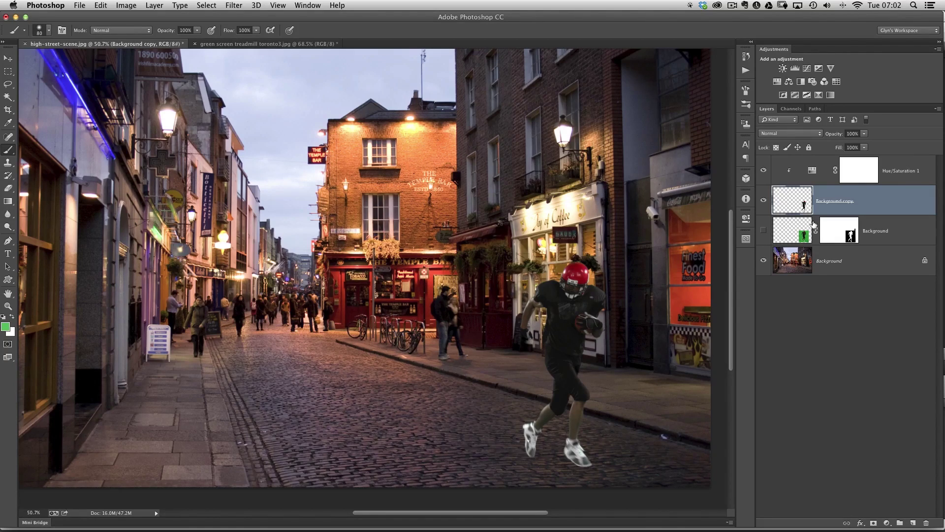
{"action": "left_click", "coordinate": [763, 200]}
{"action": "left_click", "coordinate": [764, 200]}
{"action": "left_click", "coordinate": [588, 359], "text": "ctrl+alt"}
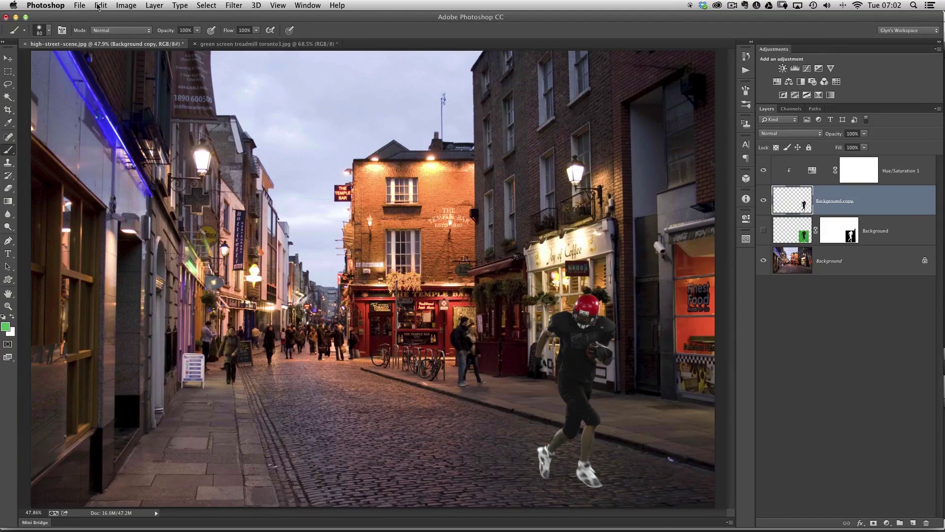
Start a Perspective Warp and draw a quad plane enclosing the footballer down to below his feet.
{"action": "left_click", "coordinate": [98, 5]}
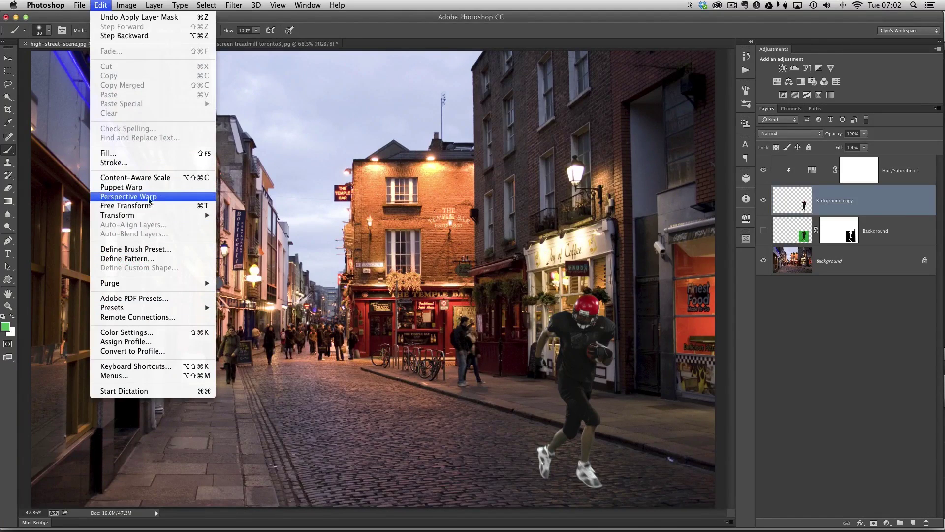
{"action": "left_click", "coordinate": [128, 197]}
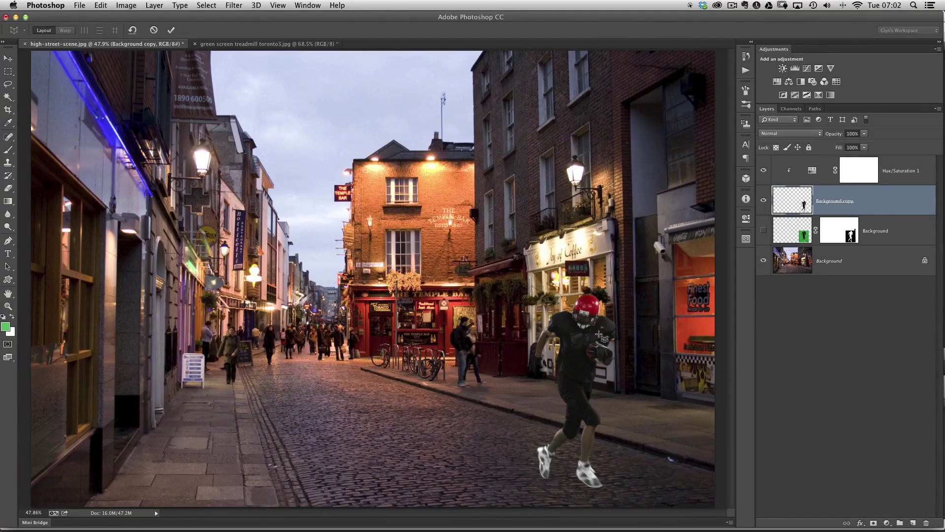
{"action": "scroll", "coordinate": [607, 376], "scroll_direction": "up", "scroll_amount": 5}
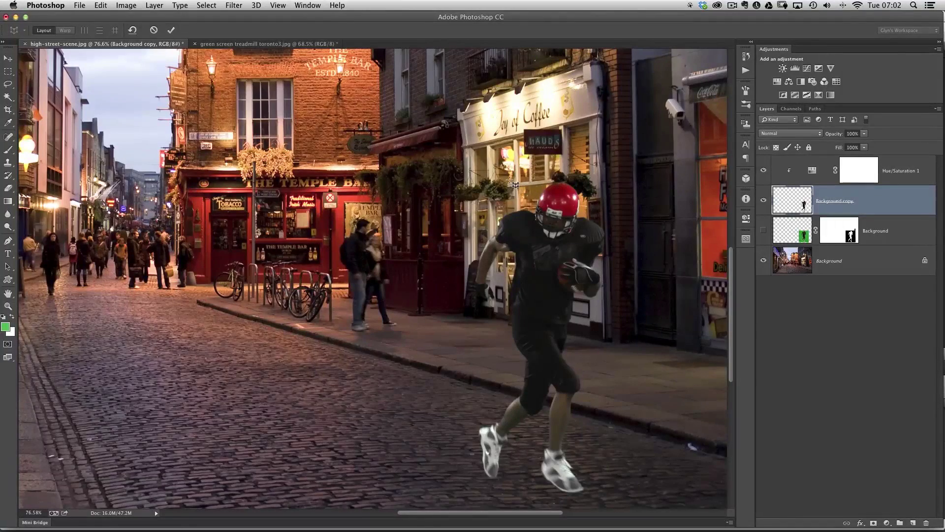
{"action": "left_click", "coordinate": [509, 180]}
{"action": "scroll", "coordinate": [568, 340], "scroll_direction": "right", "scroll_amount": 5}
{"action": "scroll", "coordinate": [568, 340], "scroll_direction": "down", "scroll_amount": 1}
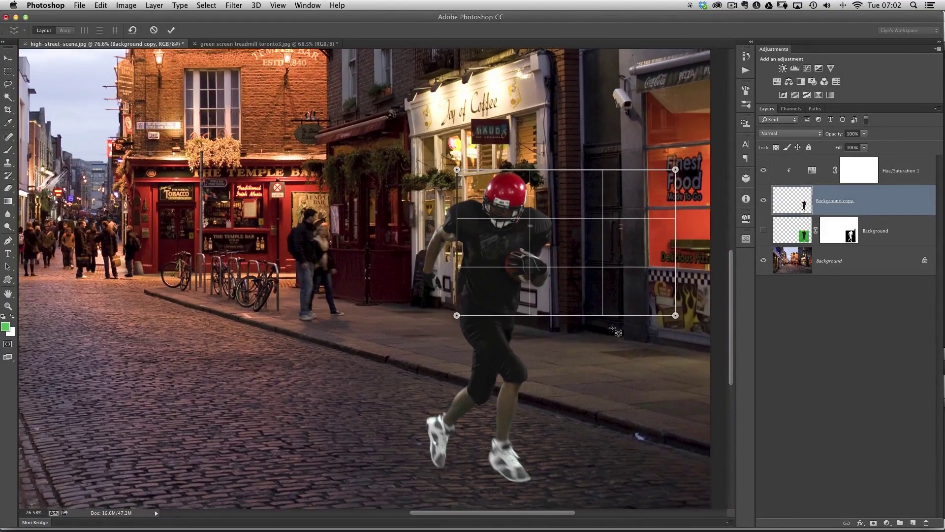
{"action": "left_click_drag", "start_coordinate": [457, 315], "coordinate": [433, 458]}
{"action": "left_click_drag", "start_coordinate": [457, 169], "coordinate": [451, 194]}
{"action": "left_click_drag", "start_coordinate": [676, 170], "coordinate": [556, 213]}
{"action": "left_click_drag", "start_coordinate": [675, 316], "coordinate": [534, 483]}
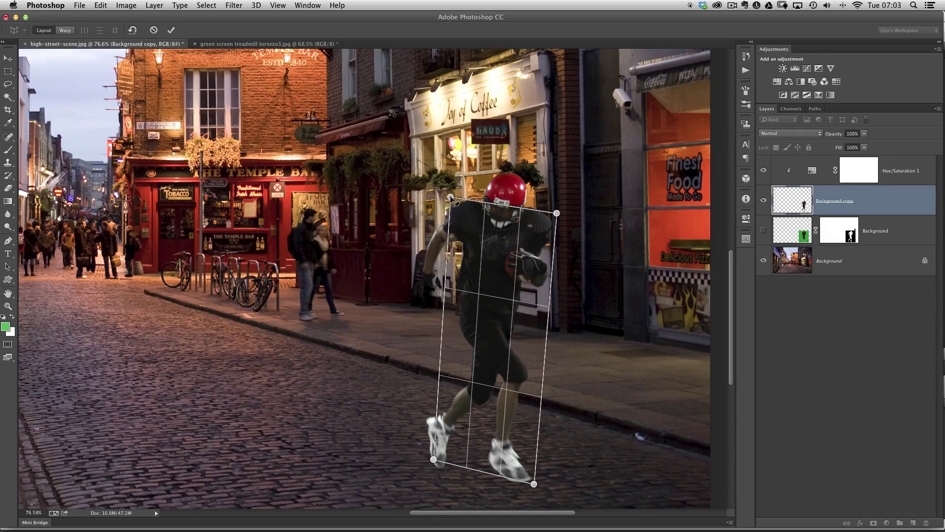
{"action": "left_click_drag", "start_coordinate": [433, 460], "coordinate": [431, 466]}
{"action": "scroll", "coordinate": [409, 393], "scroll_direction": "down", "scroll_amount": 3}
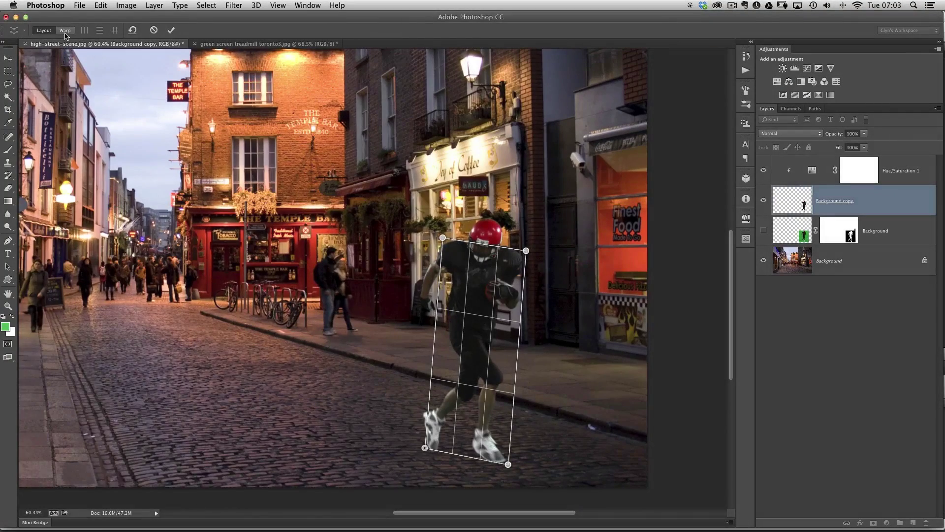
Drag the warp pins to tilt him, ground his feet and narrow the top, then commit.
{"action": "left_click", "coordinate": [65, 32]}
{"action": "mouse_move", "coordinate": [442, 239]}
{"action": "left_mouse_down"}
{"action": "mouse_move", "coordinate": [416, 246]}
{"action": "mouse_move", "coordinate": [431, 246]}
{"action": "left_mouse_up"}
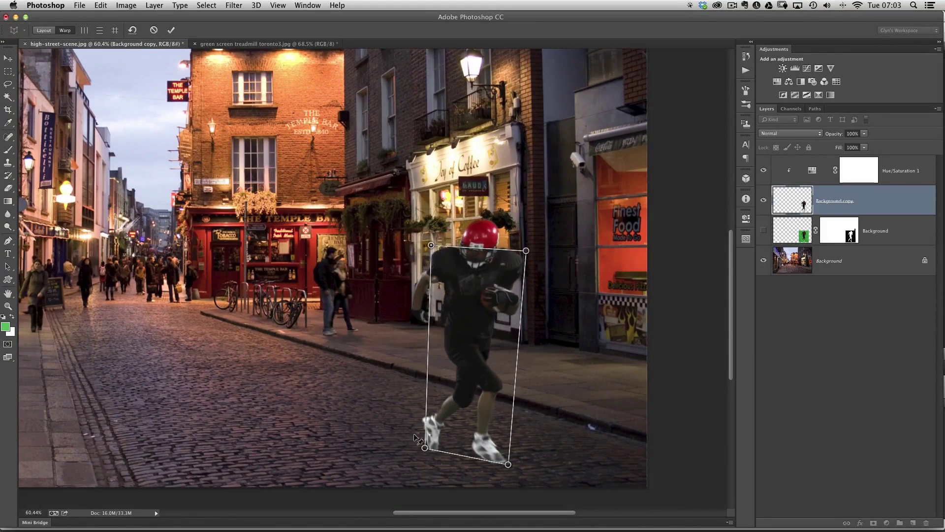
{"action": "left_click_drag", "start_coordinate": [424, 448], "coordinate": [433, 439]}
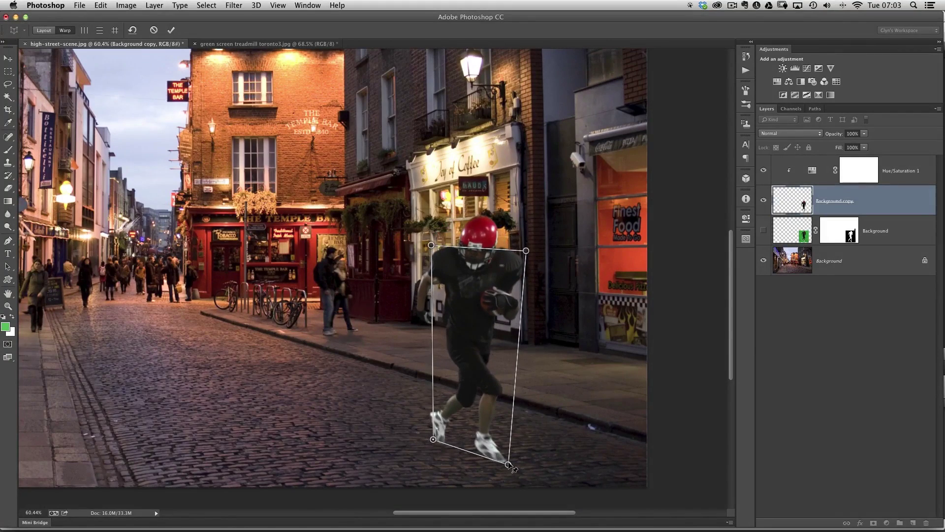
{"action": "left_click_drag", "start_coordinate": [508, 464], "coordinate": [511, 464]}
{"action": "left_click_drag", "start_coordinate": [434, 439], "coordinate": [429, 440]}
{"action": "left_click_drag", "start_coordinate": [433, 250], "coordinate": [436, 253]}
{"action": "left_click_drag", "start_coordinate": [527, 252], "coordinate": [516, 257]}
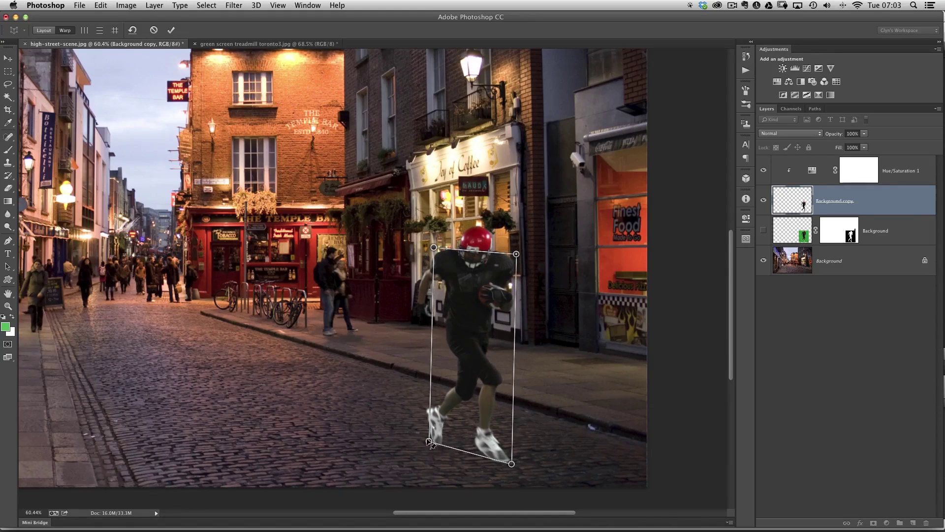
{"action": "left_click_drag", "start_coordinate": [429, 440], "coordinate": [431, 439]}
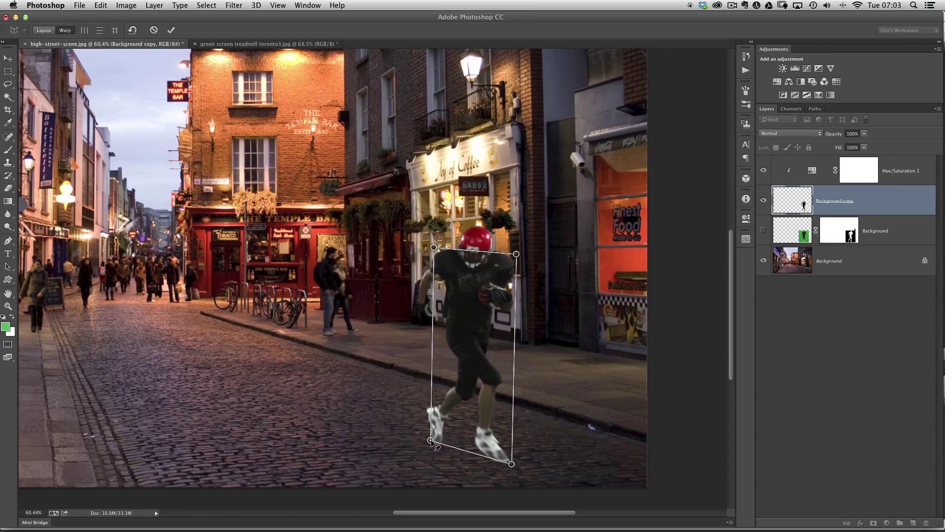
{"action": "left_click_drag", "start_coordinate": [431, 440], "coordinate": [430, 437]}
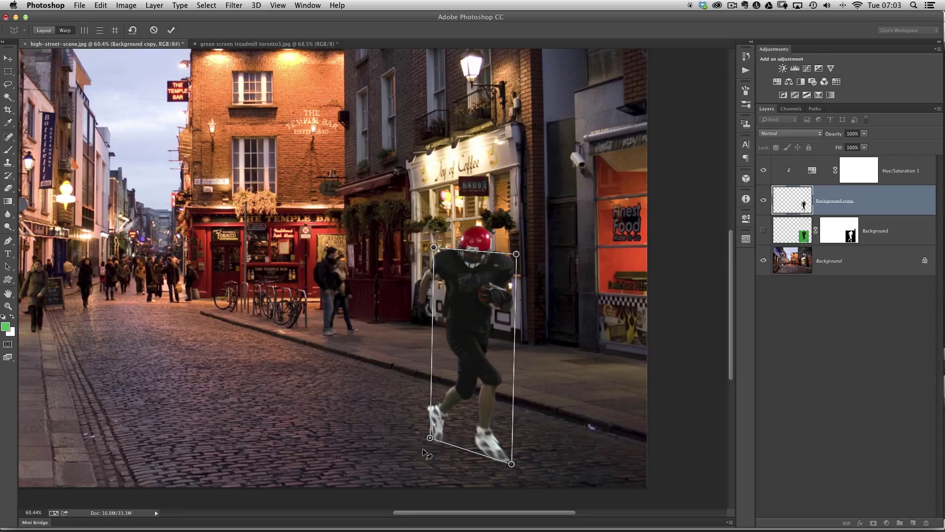
{"action": "key", "text": "Return"}
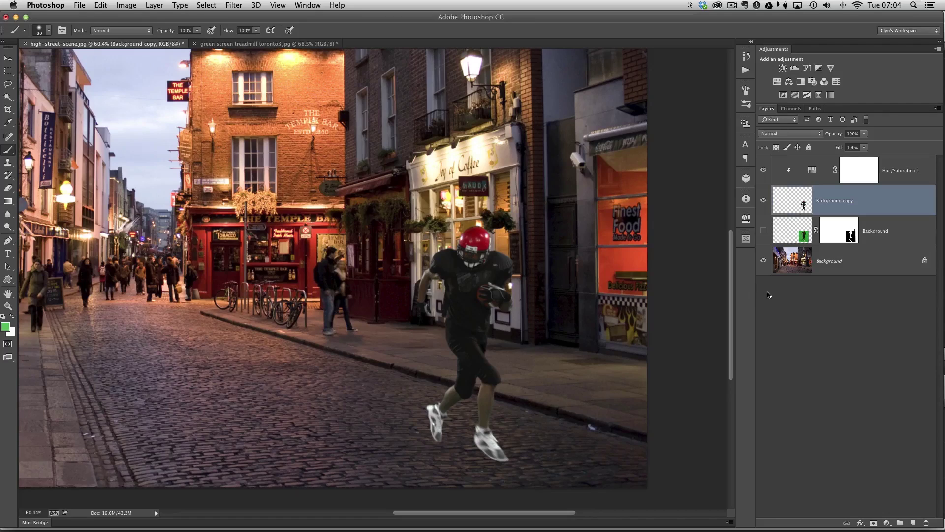
Duplicate the footballer, then squash the lower Background copy to about 44% and flip it beneath his feet.
{"action": "key", "text": "super+j"}
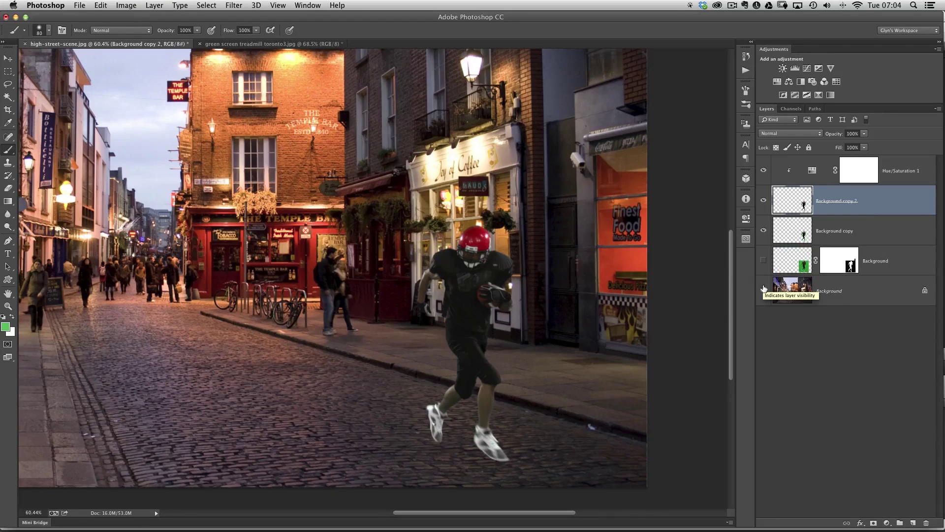
{"action": "left_click", "coordinate": [792, 231]}
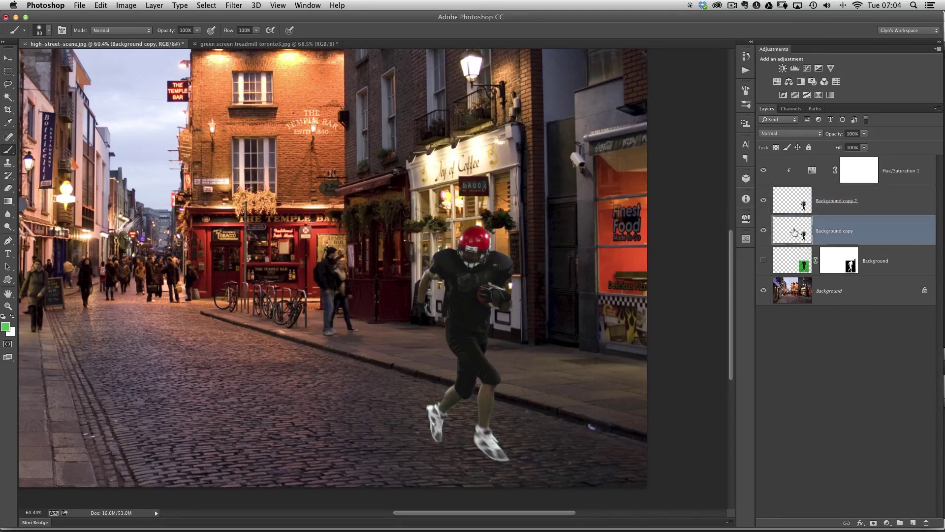
{"action": "left_click", "coordinate": [100, 5]}
{"action": "left_click", "coordinate": [123, 207]}
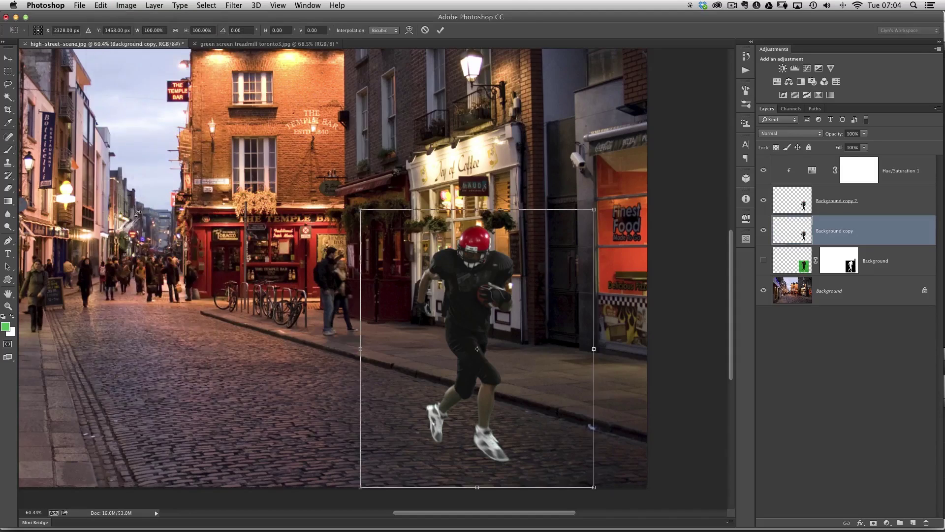
{"action": "left_click_drag", "start_coordinate": [475, 209], "coordinate": [476, 364]}
{"action": "left_click_drag", "start_coordinate": [456, 449], "coordinate": [462, 307]}
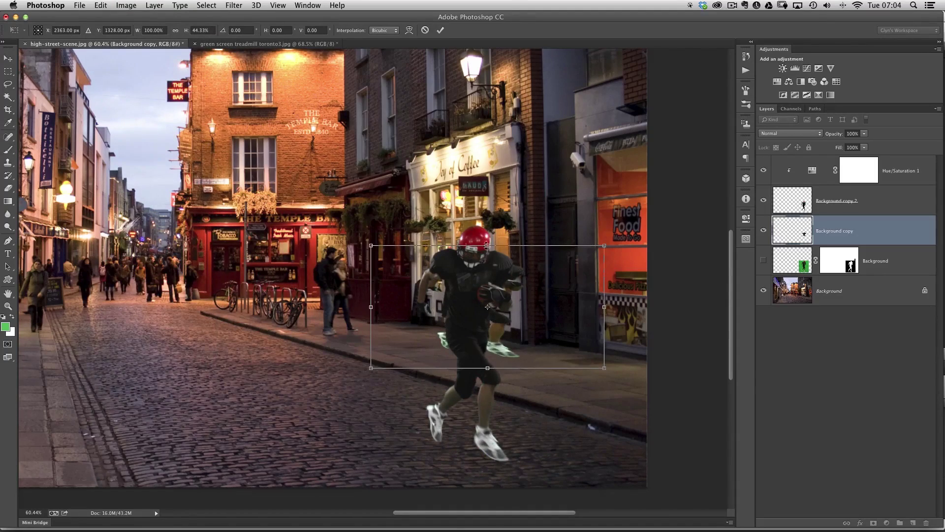
{"action": "left_click_drag", "start_coordinate": [488, 245], "coordinate": [488, 468]}
{"action": "left_click_drag", "start_coordinate": [469, 425], "coordinate": [459, 489]}
Rotate, widen and position the flipped copy into a shadow shape, then commit the transform.
{"action": "left_click_drag", "start_coordinate": [591, 467], "coordinate": [395, 459]}
{"action": "left_click_drag", "start_coordinate": [353, 359], "coordinate": [338, 368]}
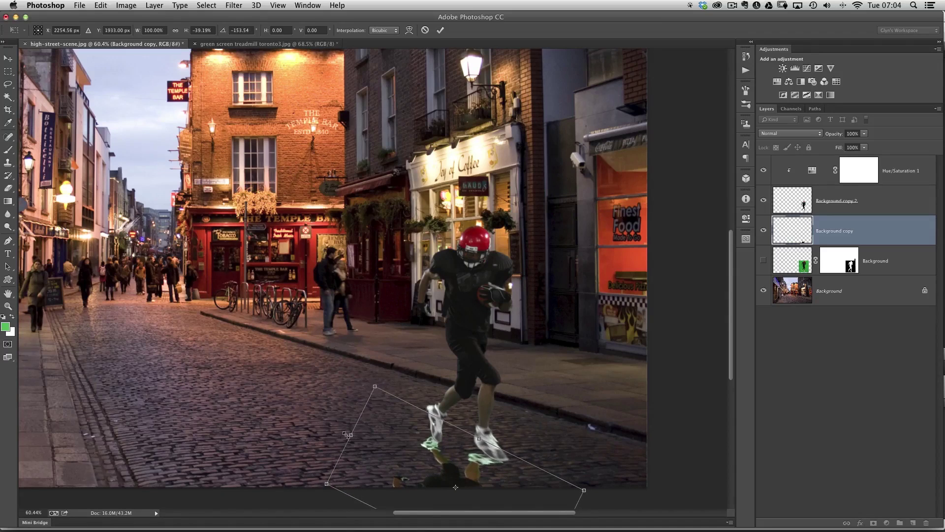
{"action": "mouse_move", "coordinate": [345, 434]}
{"action": "left_mouse_down"}
{"action": "mouse_move", "coordinate": [338, 428]}
{"action": "mouse_move", "coordinate": [345, 432]}
{"action": "left_mouse_up"}
{"action": "left_click_drag", "start_coordinate": [417, 464], "coordinate": [419, 466]}
{"action": "key", "text": "Return"}
{"action": "key", "text": "b"}
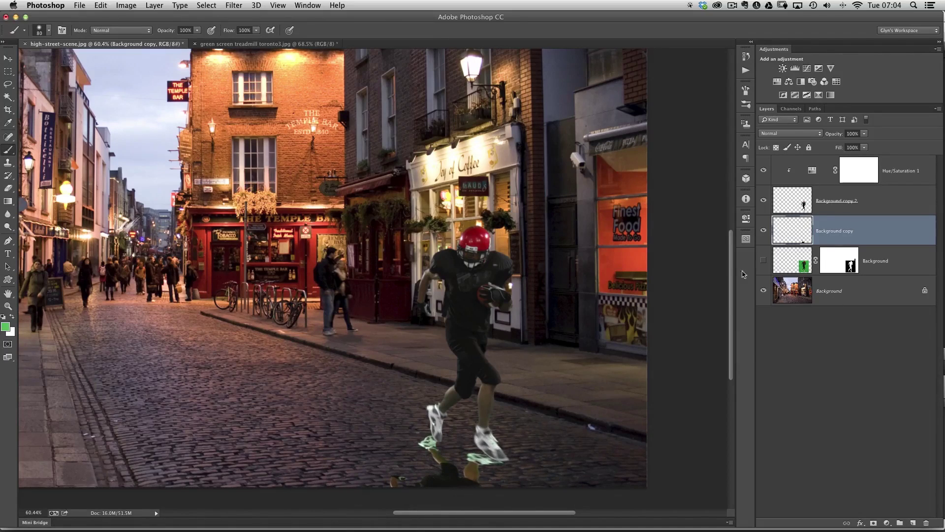
Load the flipped copy's pixels as a selection, fill it with Black, then deselect.
{"action": "left_click", "coordinate": [801, 232], "text": "super"}
{"action": "left_click", "coordinate": [102, 6]}
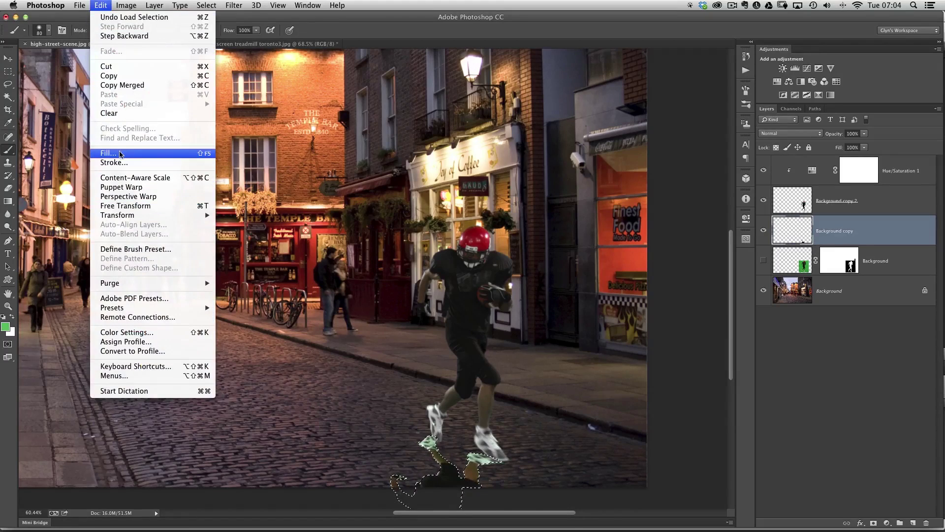
{"action": "left_click", "coordinate": [113, 149]}
{"action": "left_click", "coordinate": [571, 196]}
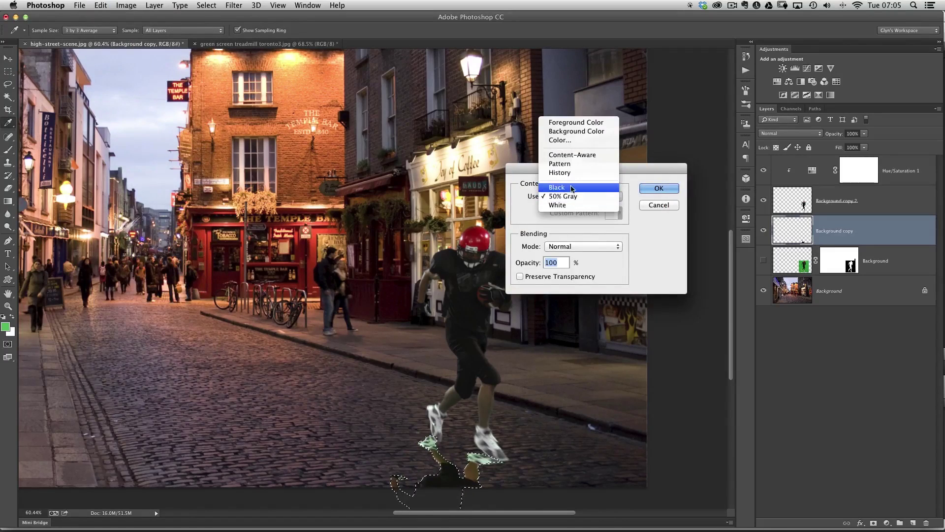
{"action": "left_click", "coordinate": [573, 187]}
{"action": "left_click", "coordinate": [649, 189]}
{"action": "key", "text": "b"}
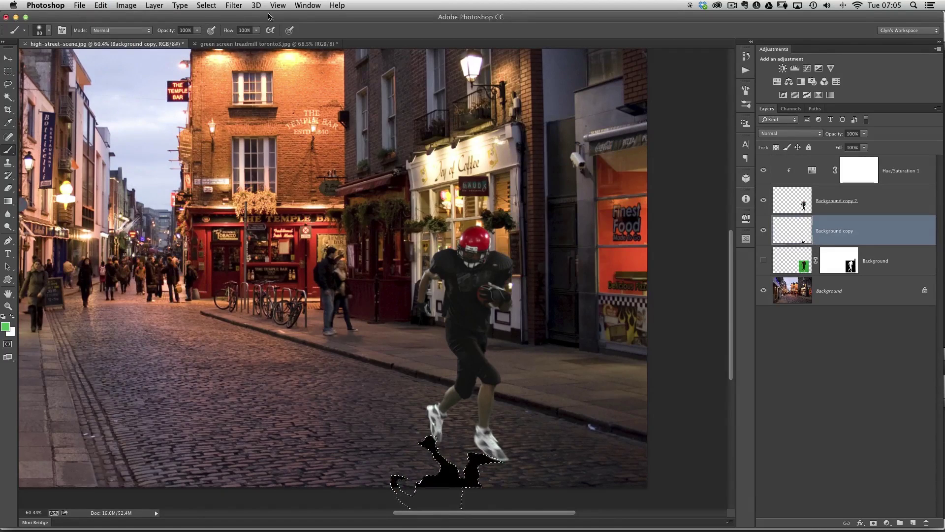
{"action": "left_click", "coordinate": [206, 5]}
{"action": "left_click", "coordinate": [206, 30]}
Convert the shadow for smart filters, apply a roughly 10-pixel Gaussian Blur, and set 40% opacity.
{"action": "left_click", "coordinate": [234, 5]}
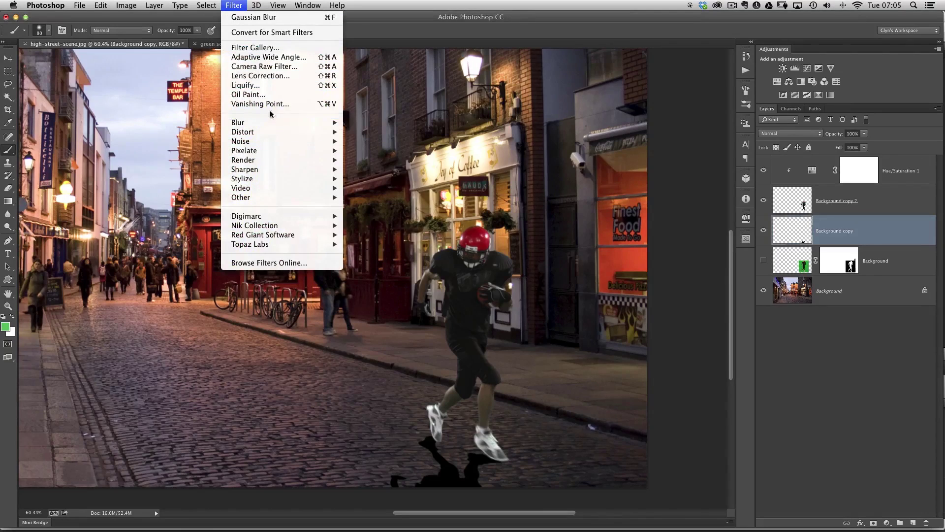
{"action": "left_click", "coordinate": [254, 33]}
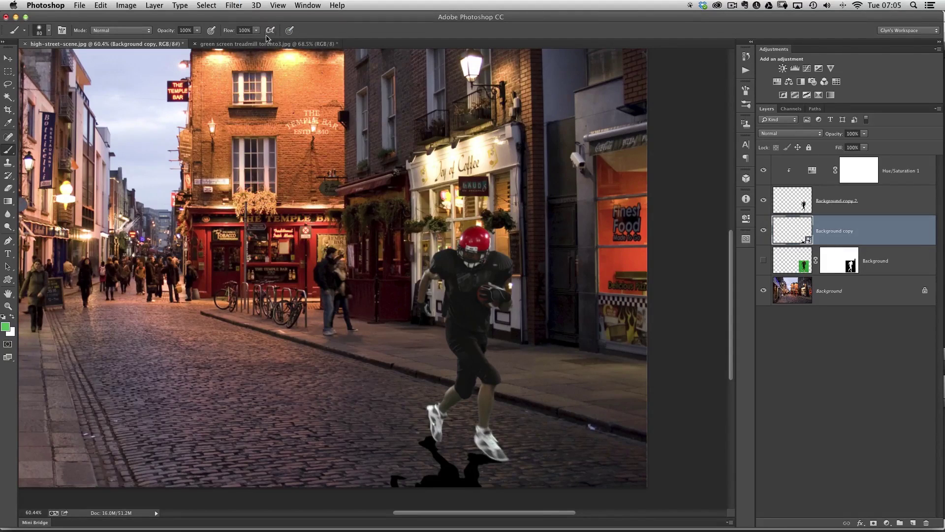
{"action": "left_click", "coordinate": [233, 5]}
{"action": "mouse_move", "coordinate": [246, 122]}
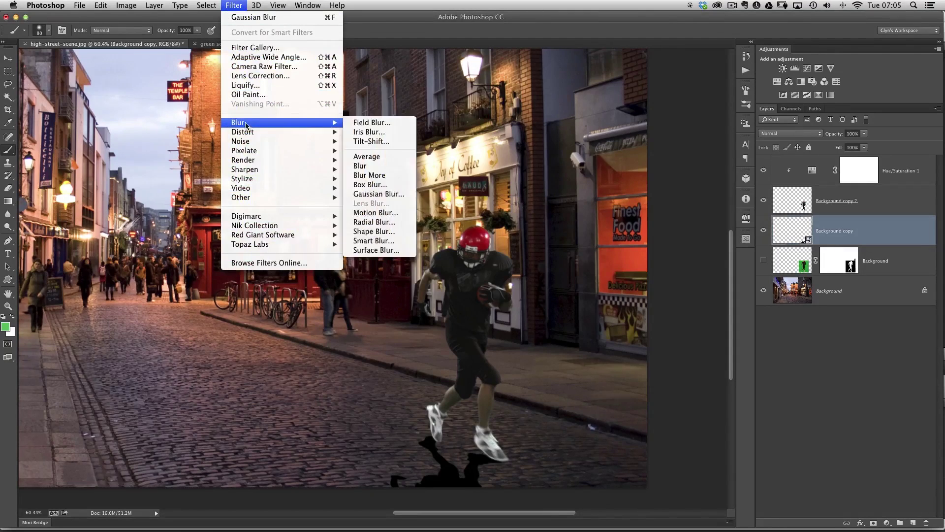
{"action": "left_click", "coordinate": [376, 198]}
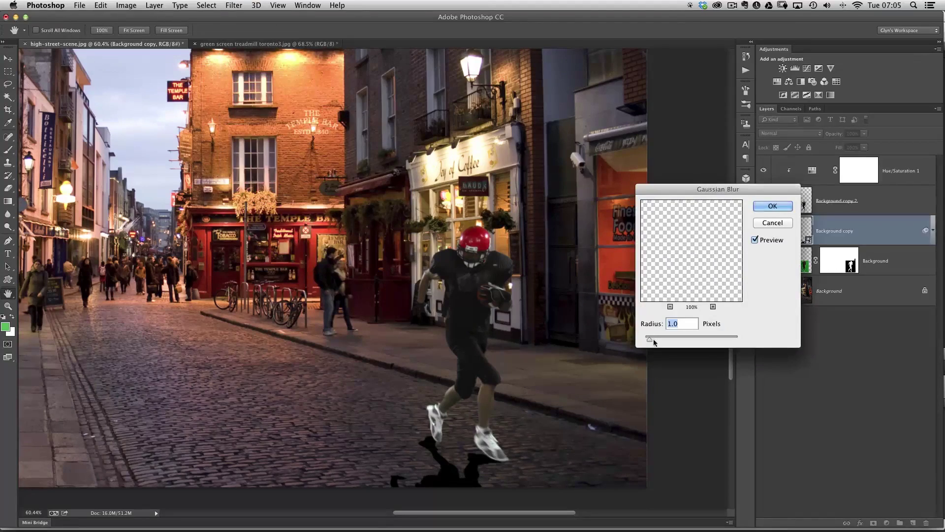
{"action": "left_click_drag", "start_coordinate": [650, 338], "coordinate": [684, 340]}
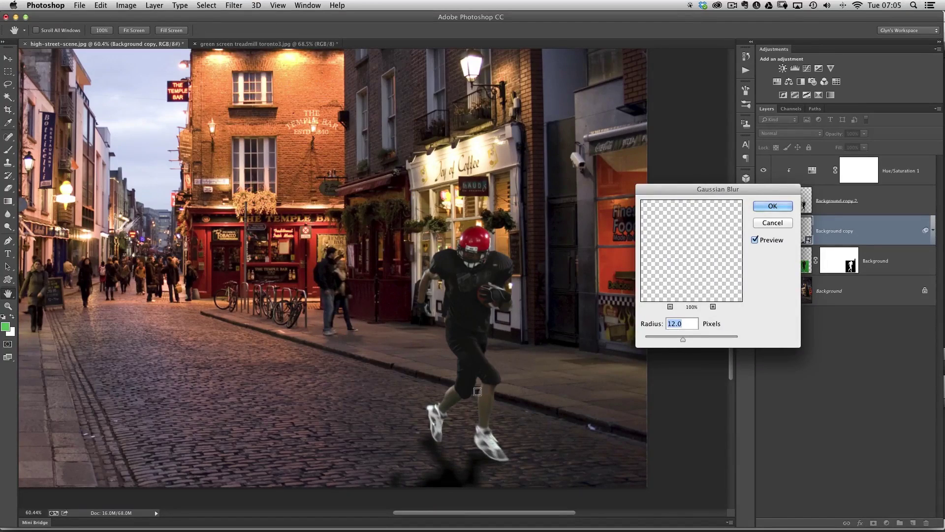
{"action": "left_click_drag", "start_coordinate": [684, 337], "coordinate": [683, 340]}
{"action": "left_click", "coordinate": [771, 207]}
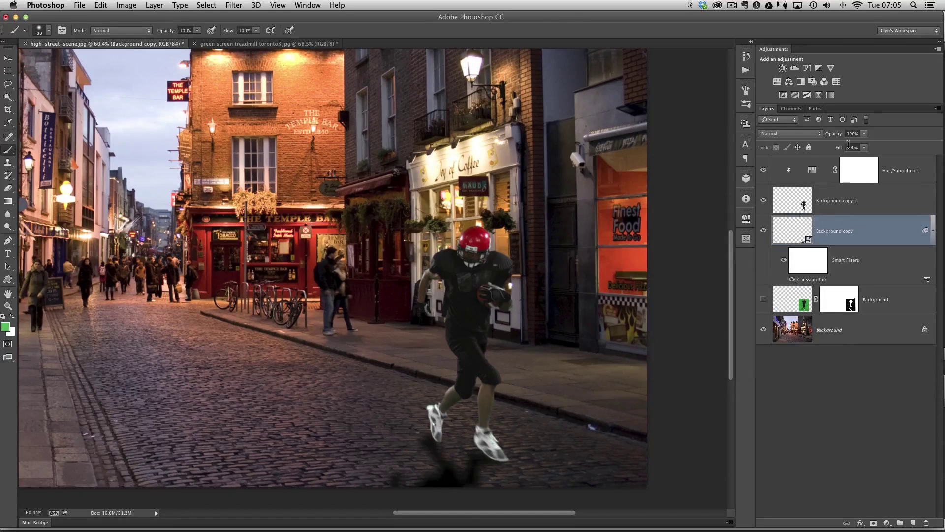
{"action": "left_click_drag", "start_coordinate": [834, 134], "coordinate": [806, 134]}
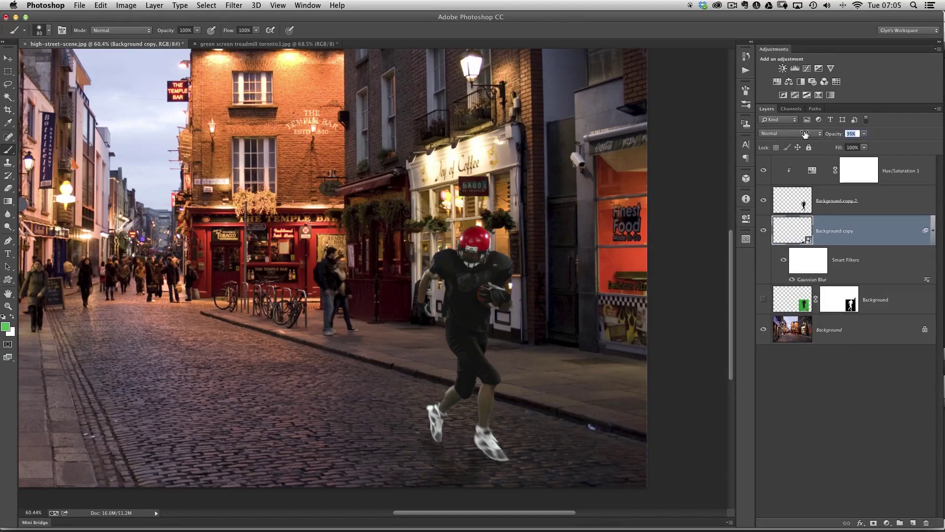
{"action": "left_click_drag", "start_coordinate": [806, 134], "coordinate": [807, 134]}
On a new layer, paint black over the runner's trainers with a small brush at 57% opacity.
{"action": "left_click", "coordinate": [912, 523]}
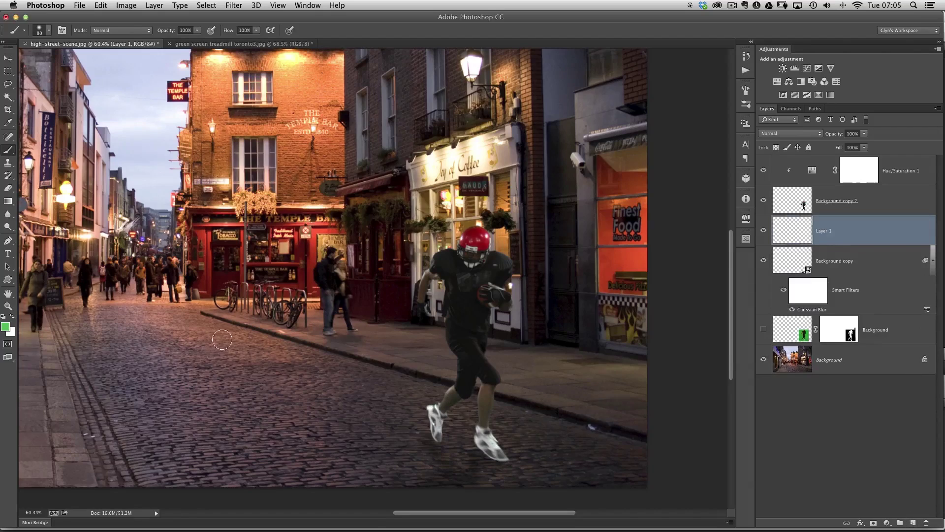
{"action": "key", "text": "d"}
{"action": "left_click", "coordinate": [493, 465], "text": "super"}
{"action": "scroll", "coordinate": [492, 443], "scroll_direction": "down", "scroll_amount": 3}
{"action": "key", "text": "bracketleft"}
{"action": "key", "text": "bracketleft"}
{"action": "key", "text": "bracketleft"}
{"action": "key", "text": "bracketleft"}
{"action": "key", "text": "bracketleft"}
{"action": "key", "text": "bracketleft"}
{"action": "key", "text": "bracketleft"}
{"action": "mouse_move", "coordinate": [525, 410]}
{"action": "left_mouse_down"}
{"action": "mouse_move", "coordinate": [486, 399]}
{"action": "mouse_move", "coordinate": [467, 383]}
{"action": "mouse_move", "coordinate": [472, 369]}
{"action": "mouse_move", "coordinate": [468, 390]}
{"action": "mouse_move", "coordinate": [460, 368]}
{"action": "left_mouse_up"}
{"action": "key", "text": "bracketleft"}
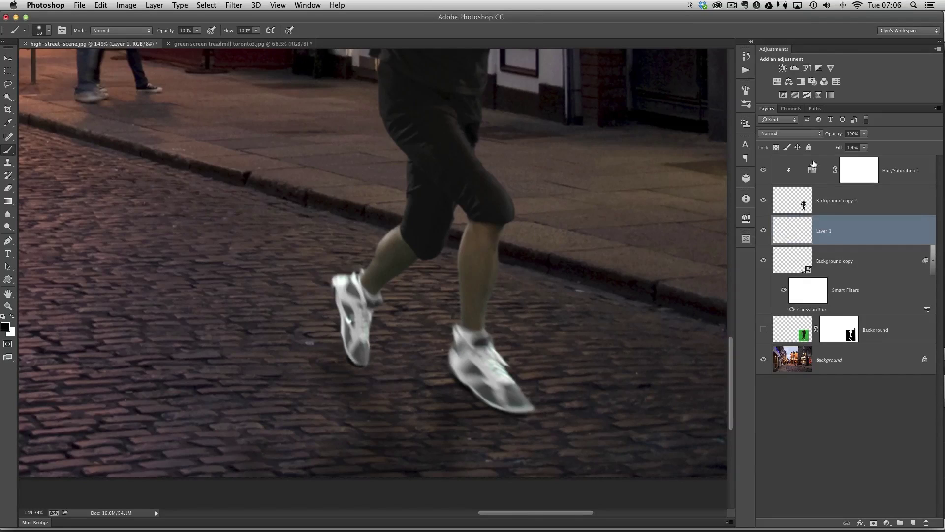
{"action": "mouse_move", "coordinate": [835, 136]}
{"action": "left_mouse_down"}
{"action": "mouse_move", "coordinate": [811, 132]}
{"action": "mouse_move", "coordinate": [822, 135]}
{"action": "left_mouse_up"}
{"action": "key", "text": "super+0"}
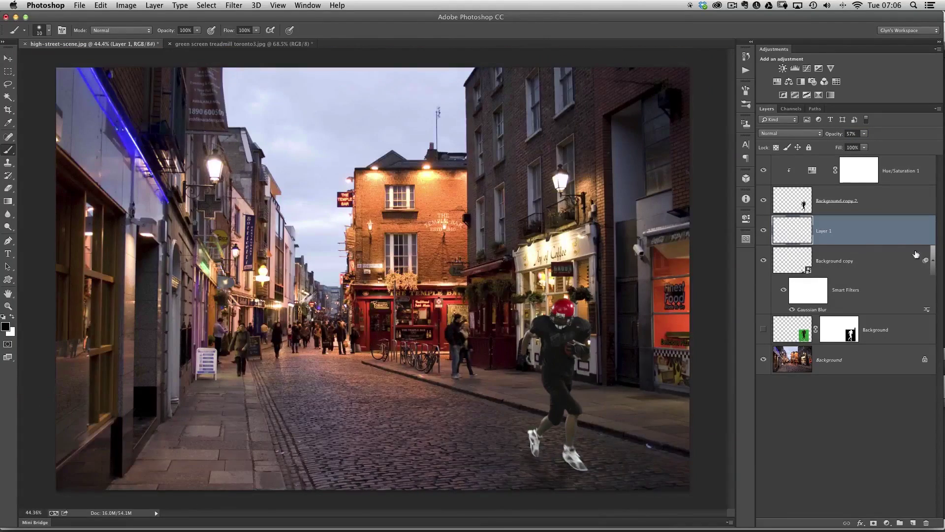
Add a Hue/Saturation adjustment clipped to the runner layer and lower Saturation to -18.
{"action": "left_click", "coordinate": [858, 177]}
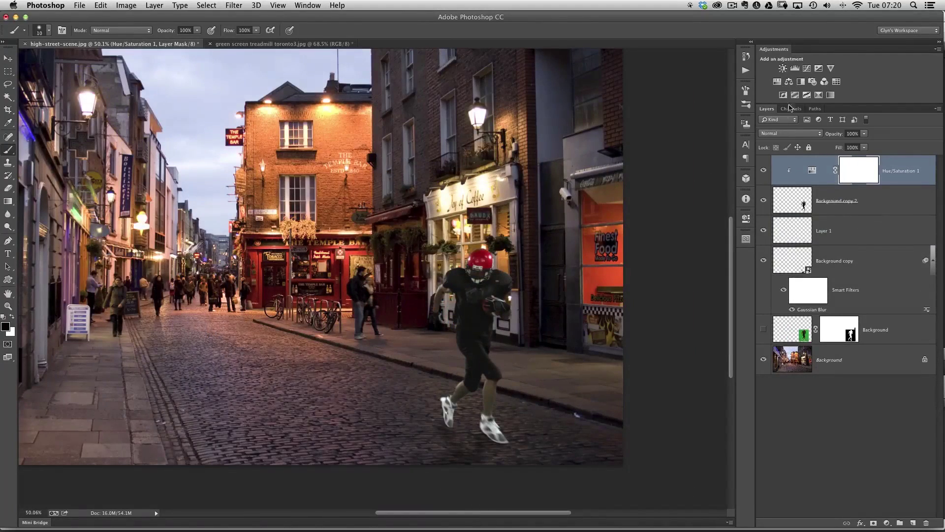
{"action": "left_click", "coordinate": [777, 81]}
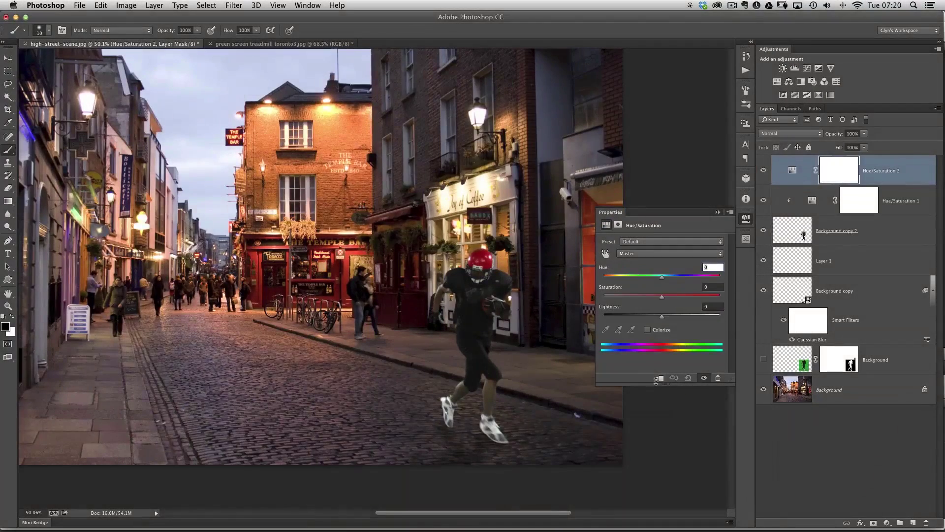
{"action": "left_click", "coordinate": [659, 378]}
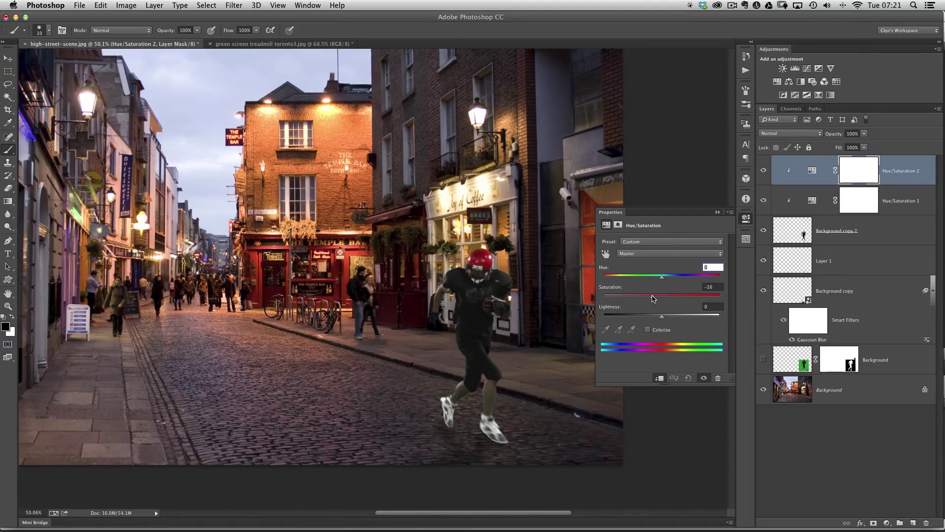
{"action": "left_click_drag", "start_coordinate": [650, 297], "coordinate": [651, 297]}
{"action": "left_click", "coordinate": [744, 218]}
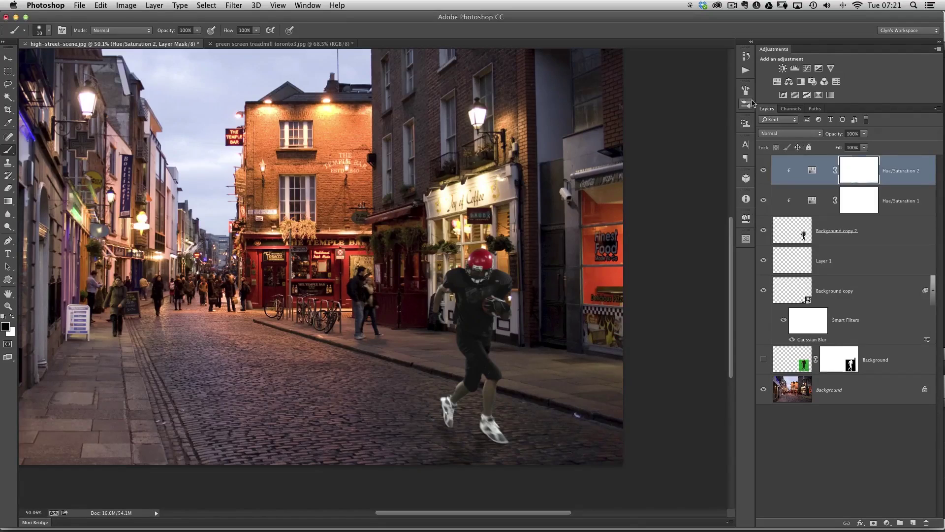
Add a Brightness/Contrast adjustment clipped to the runner and set Brightness to -16.
{"action": "left_click", "coordinate": [784, 70]}
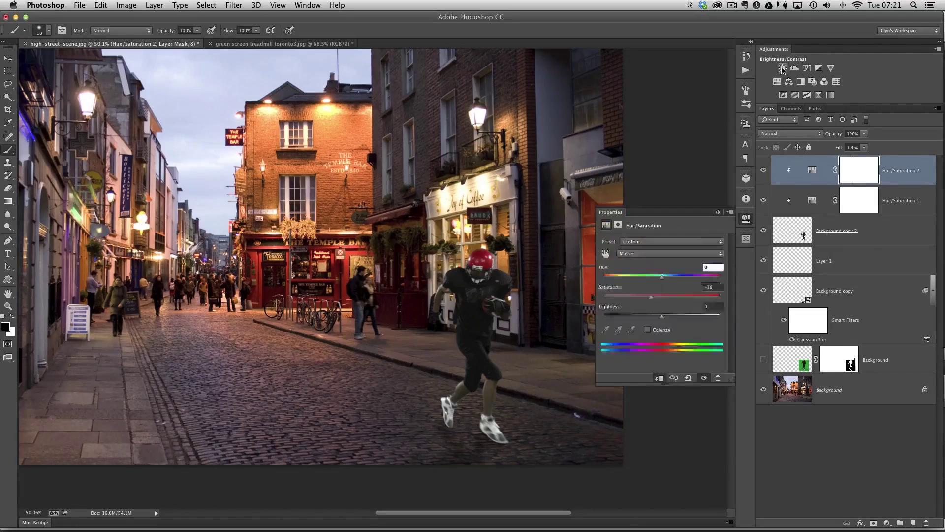
{"action": "left_click", "coordinate": [659, 378]}
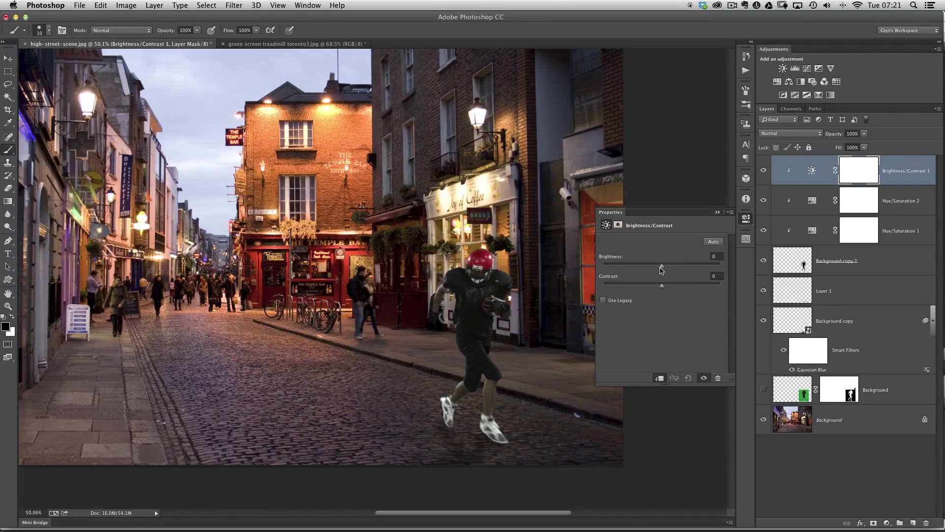
{"action": "left_click_drag", "start_coordinate": [659, 267], "coordinate": [655, 268]}
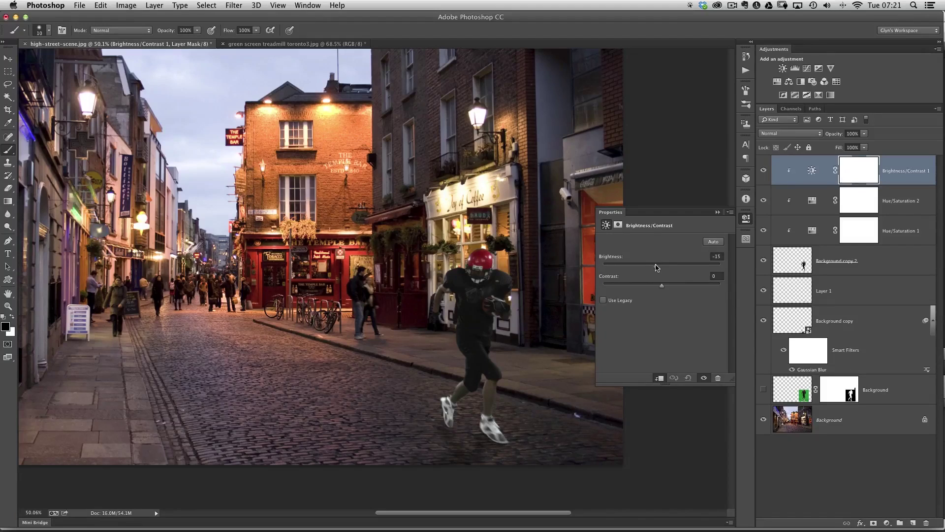
{"action": "left_click_drag", "start_coordinate": [656, 267], "coordinate": [655, 268]}
{"action": "left_click", "coordinate": [746, 221]}
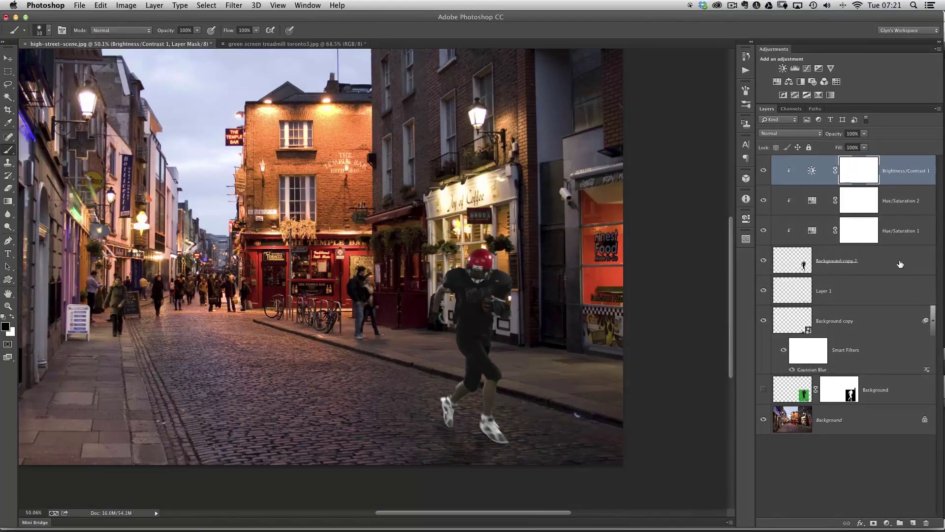
Give Background copy 2 a Gradient Overlay using the Foreground to Transparent preset.
{"action": "double_click", "coordinate": [903, 262]}
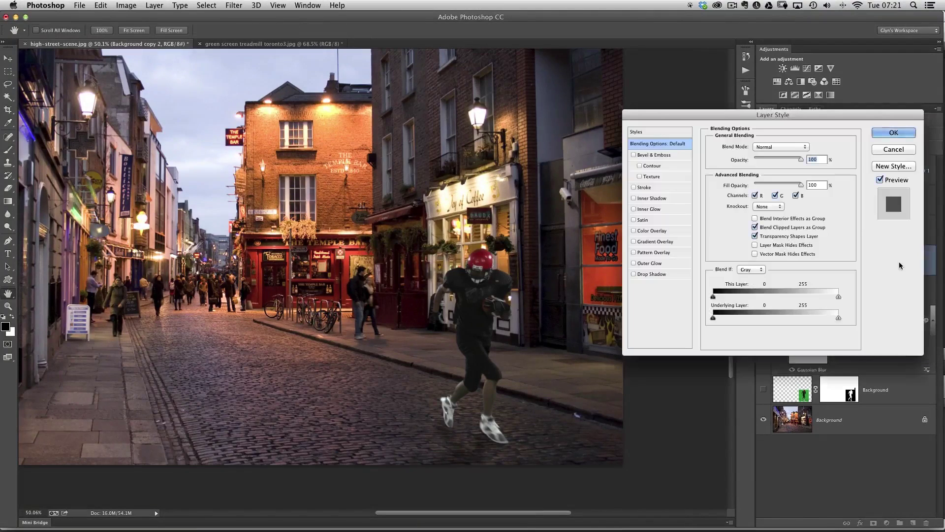
{"action": "left_click_drag", "start_coordinate": [693, 117], "coordinate": [655, 182]}
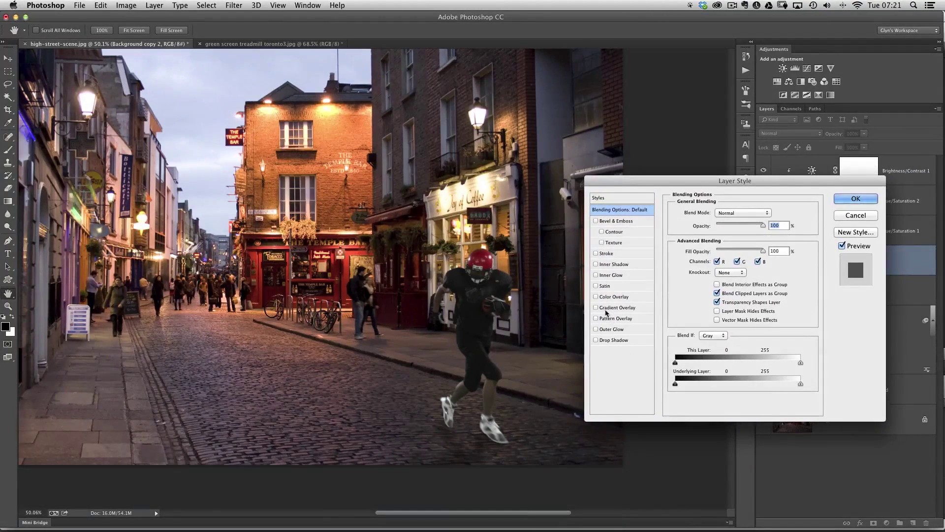
{"action": "left_click", "coordinate": [604, 309]}
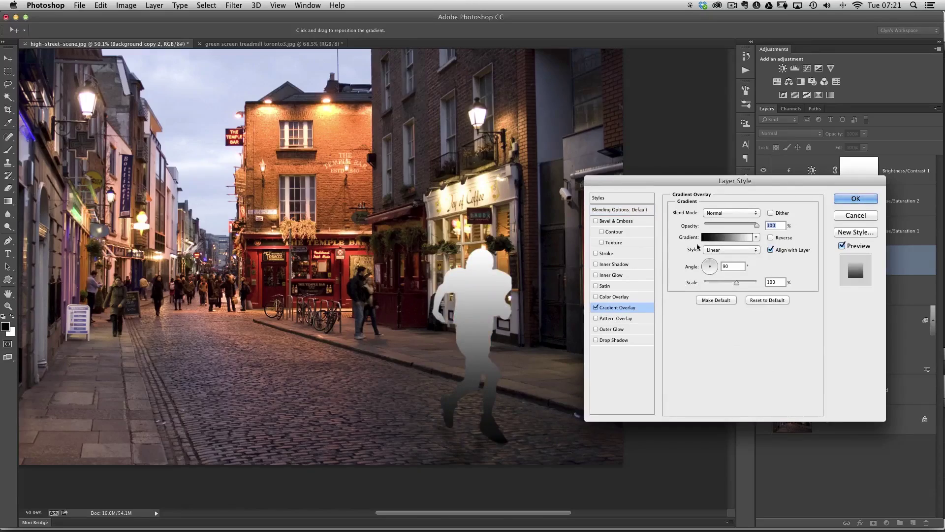
{"action": "key", "text": "alt"}
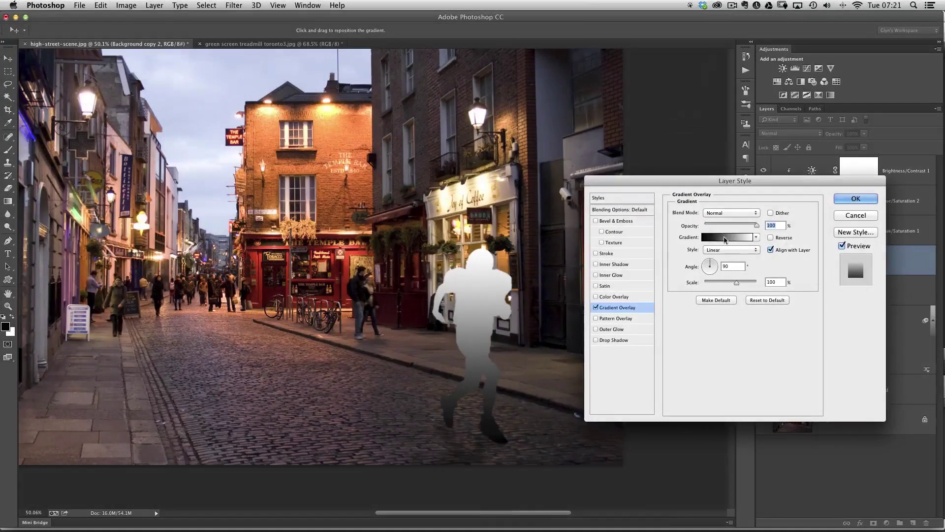
{"action": "left_click", "coordinate": [727, 237]}
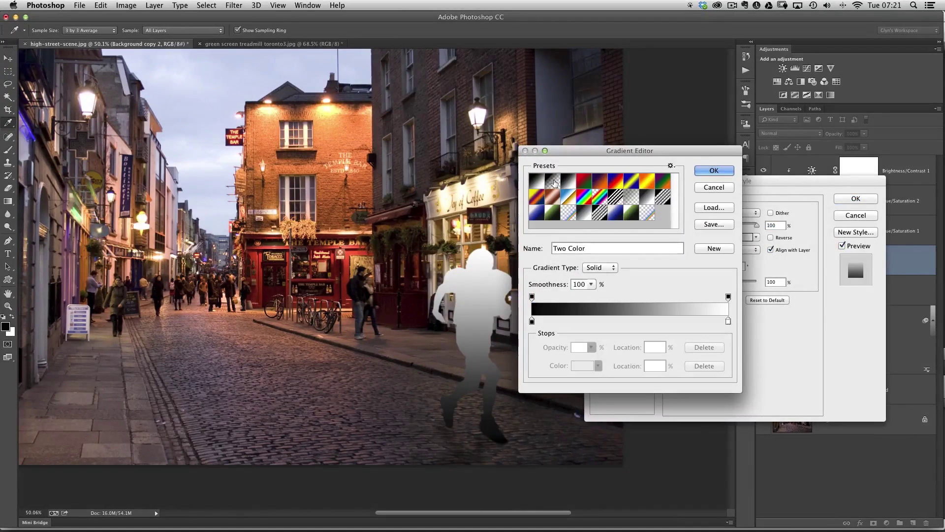
{"action": "left_click", "coordinate": [552, 182]}
{"action": "left_click", "coordinate": [714, 170]}
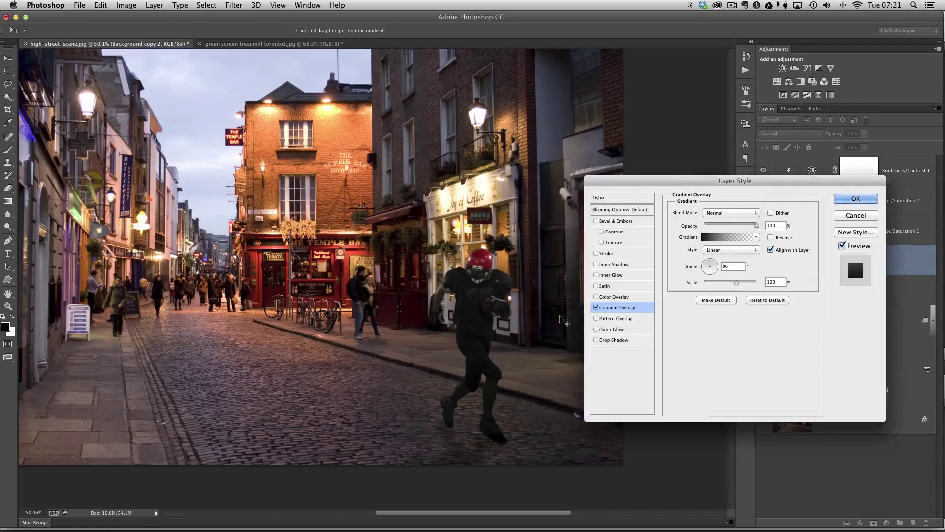
Angle the gradient overlay to about 83° and shift it so the legs stay lighter.
{"action": "left_click_drag", "start_coordinate": [708, 262], "coordinate": [710, 259]}
{"action": "left_click_drag", "start_coordinate": [486, 355], "coordinate": [474, 428]}
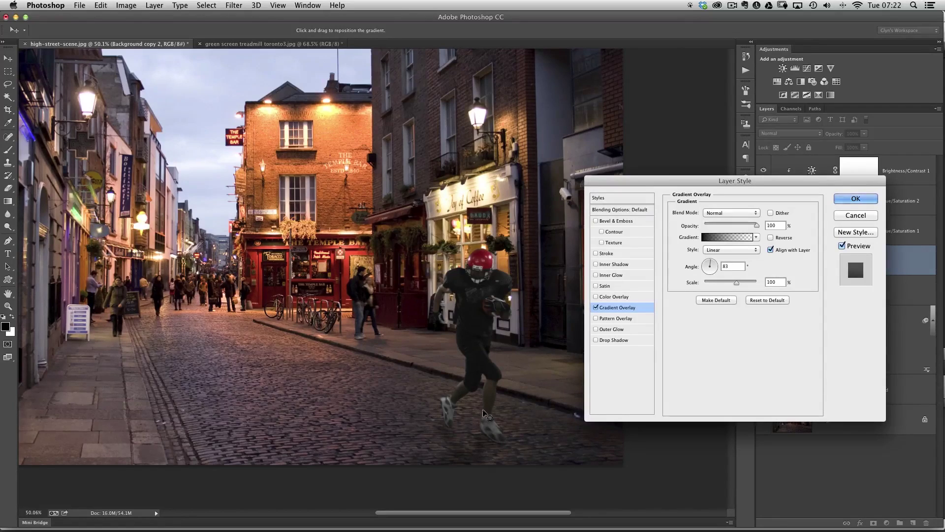
{"action": "left_click", "coordinate": [835, 198]}
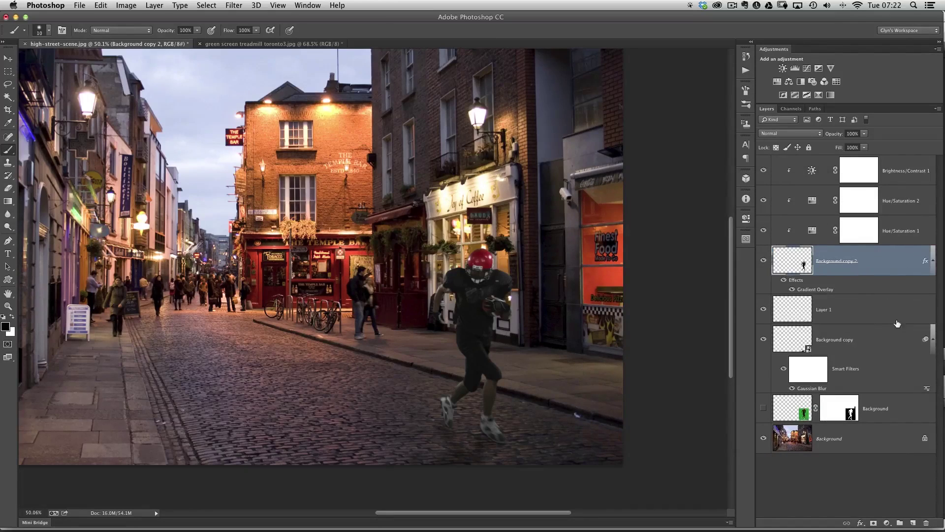
{"action": "left_click", "coordinate": [263, 45]}
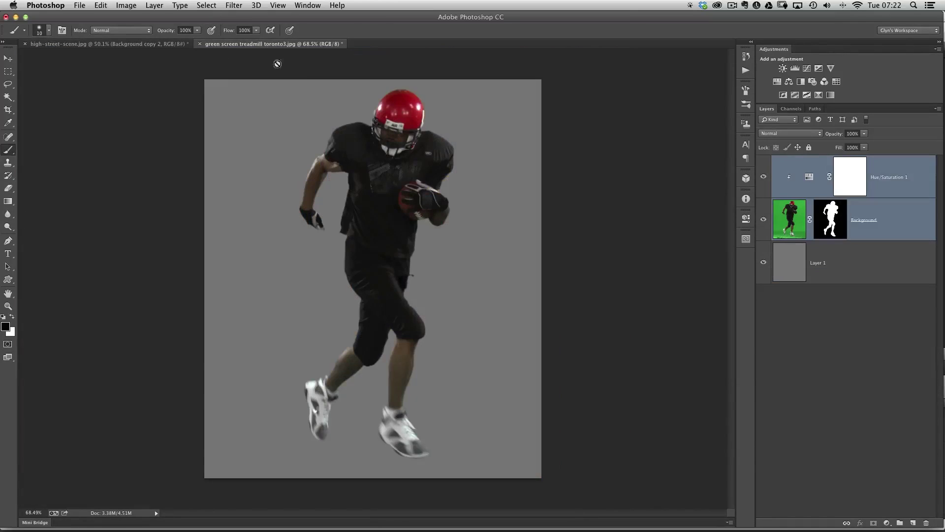
{"action": "left_click", "coordinate": [148, 44]}
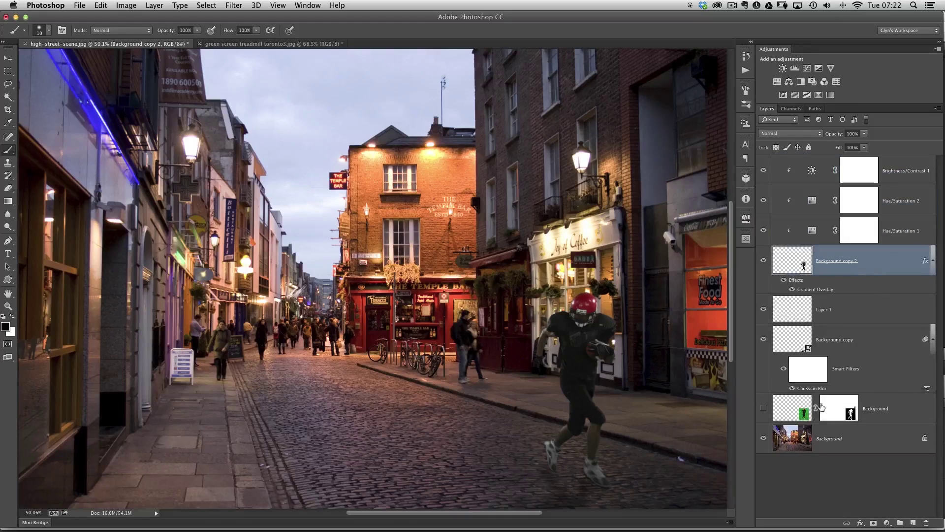